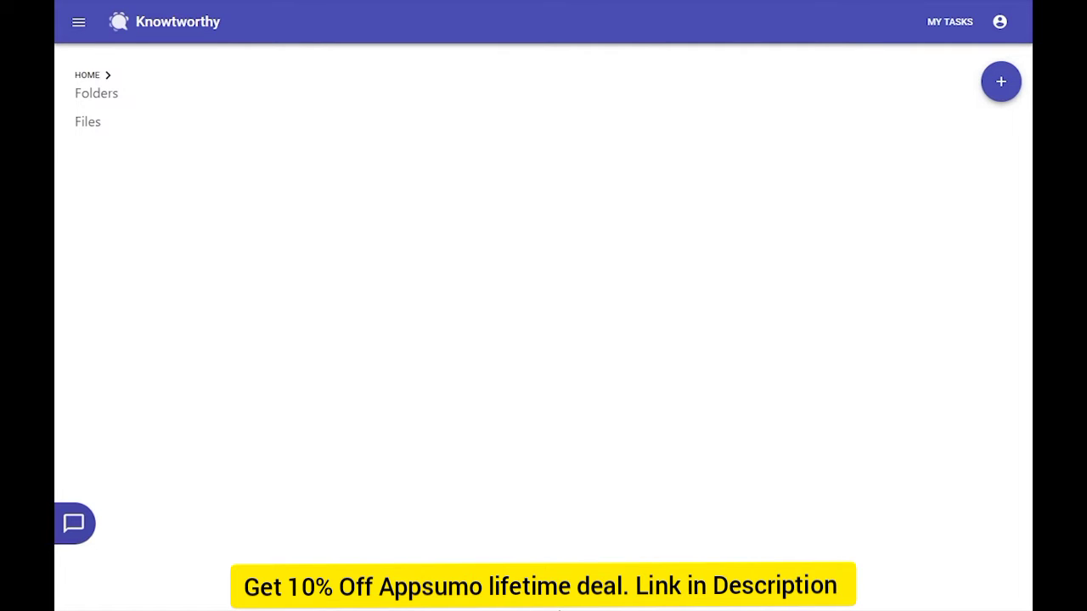
Start a new organization named Snowball, described as 'A snow-cone making company.'
{"action": "left_click", "coordinate": [78, 21]}
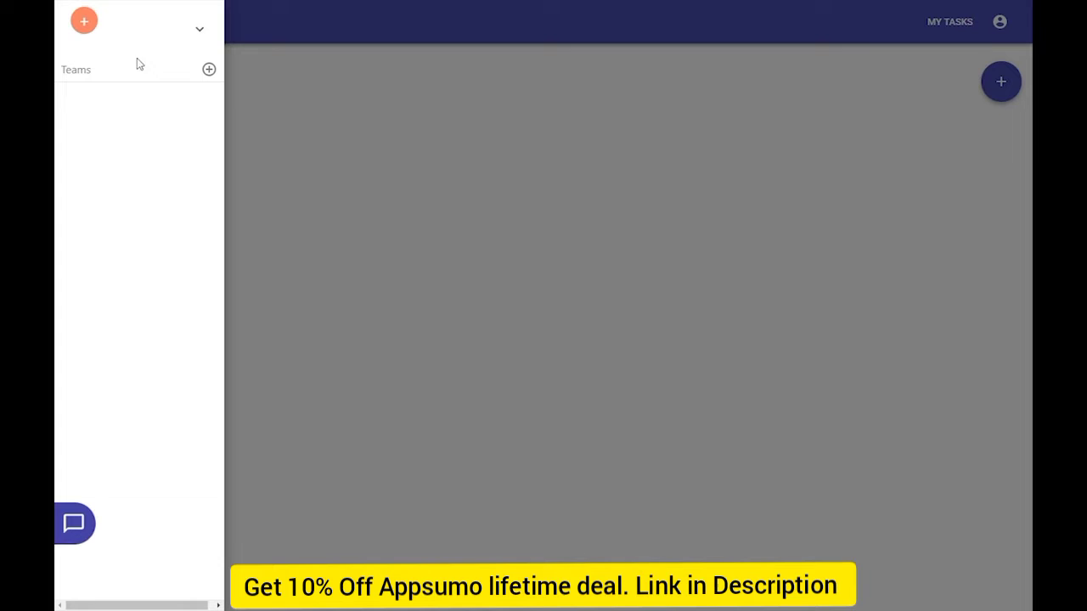
{"action": "left_click", "coordinate": [200, 30]}
{"action": "left_click", "coordinate": [191, 73]}
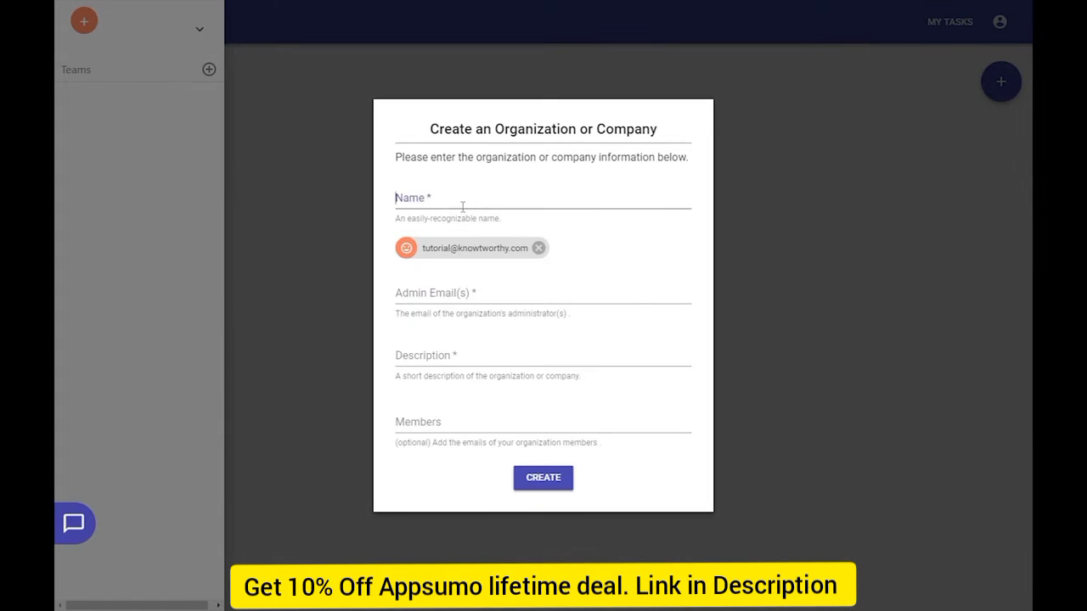
{"action": "left_click", "coordinate": [462, 207]}
{"action": "type", "text": "Snowball"}
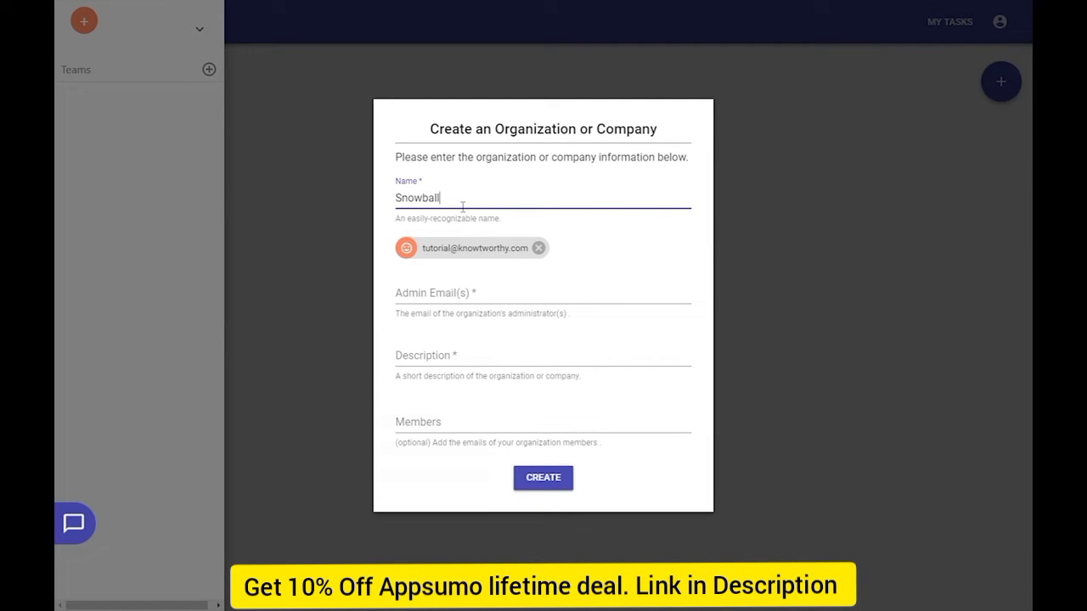
{"action": "left_click", "coordinate": [441, 366]}
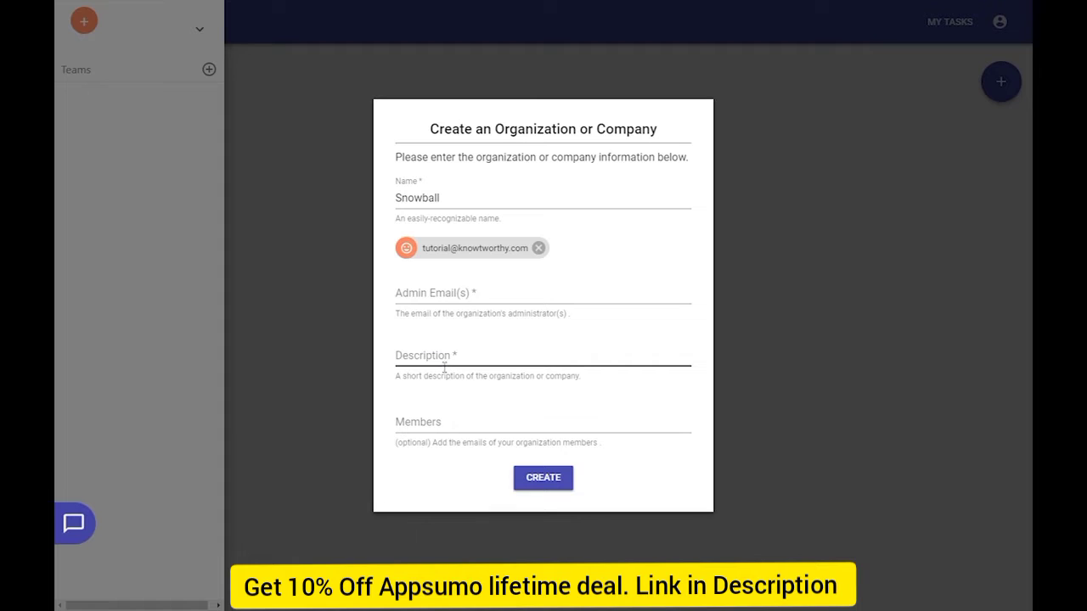
{"action": "type", "text": "A snow-cone m"}
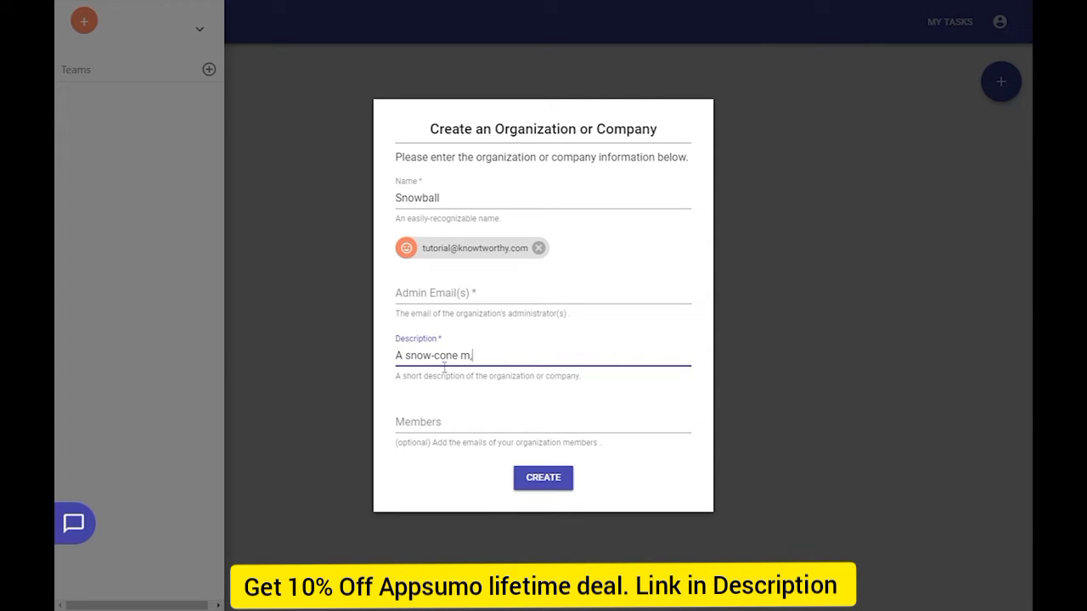
{"action": "type", "text": "aking company."}
Add two member e-mail addresses and create the Snowball organization
{"action": "left_click", "coordinate": [493, 433]}
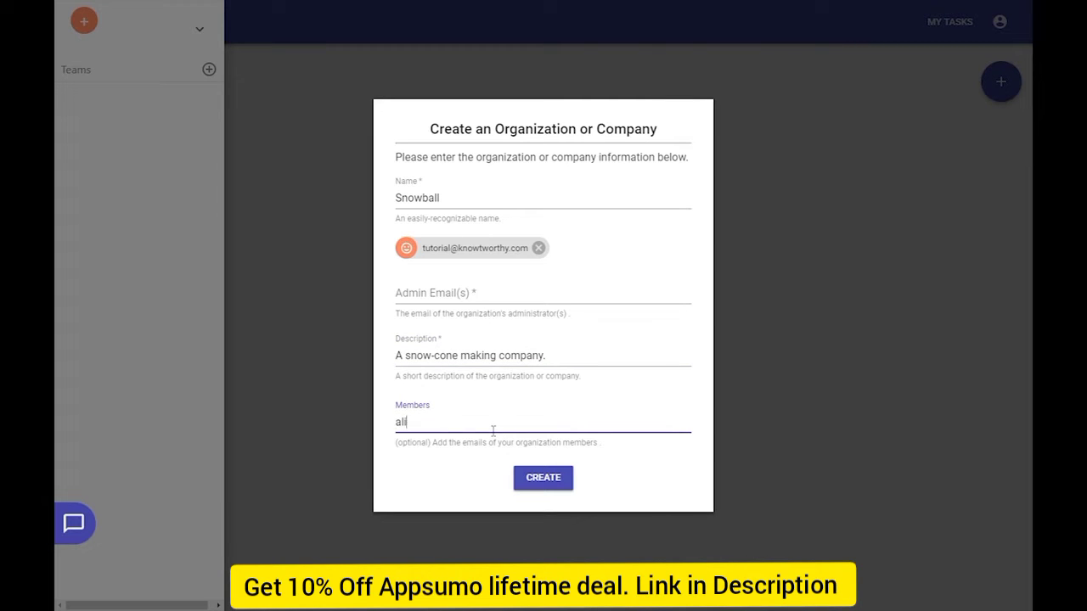
{"action": "key", "text": "Return"}
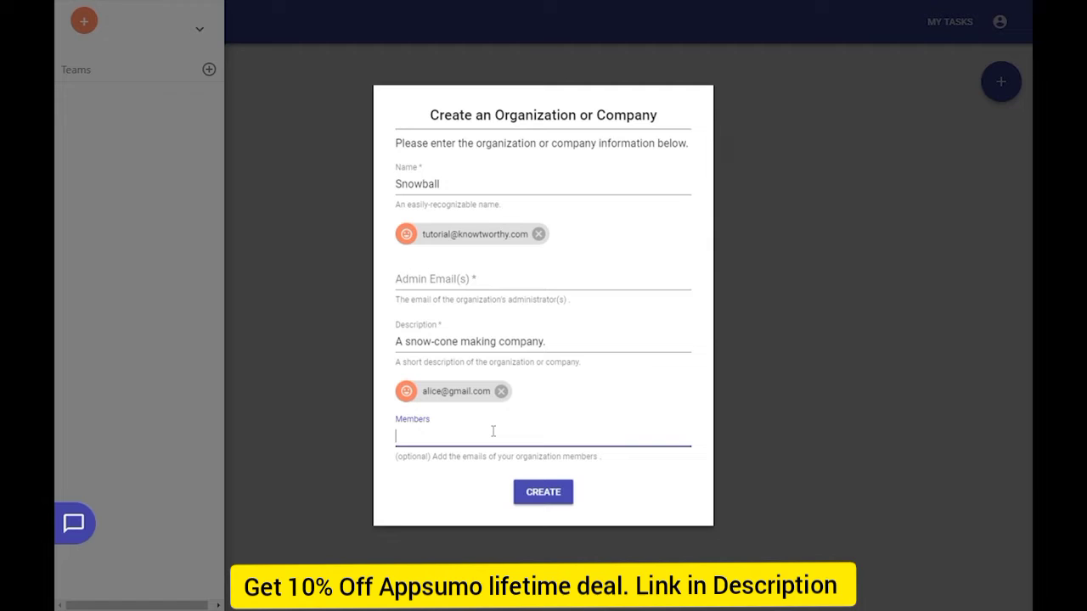
{"action": "key", "text": "Return"}
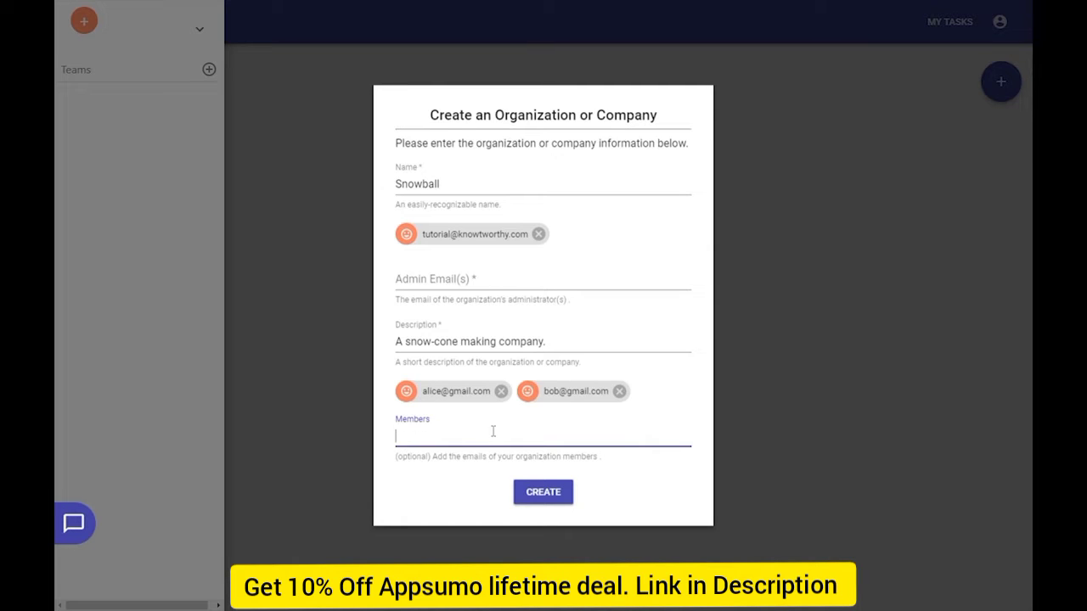
{"action": "left_click", "coordinate": [544, 493]}
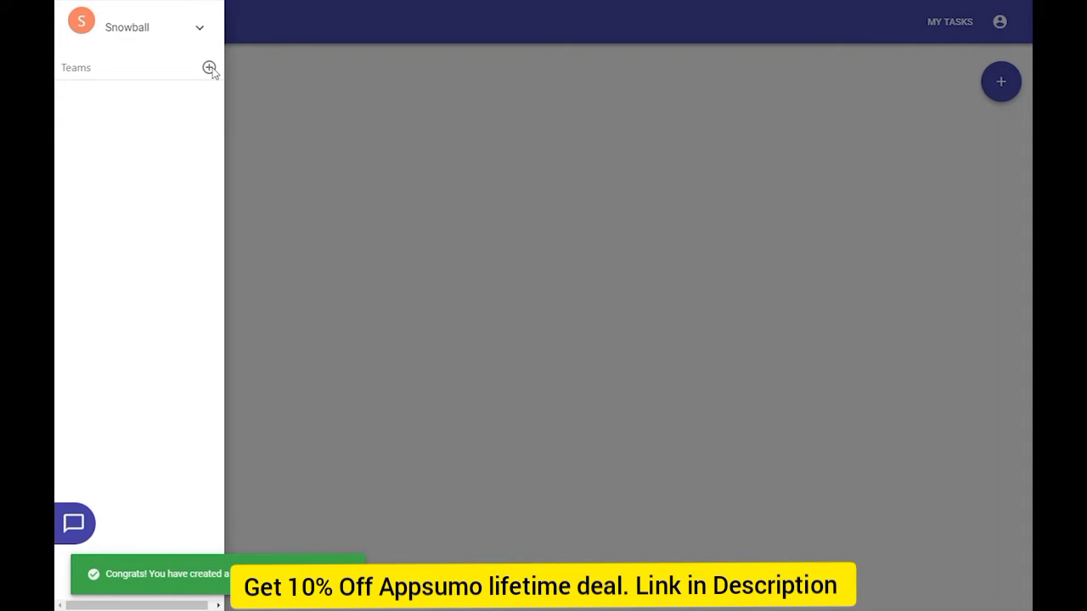
Create a Marketing team under Snowball with one member e-mail address
{"action": "left_click", "coordinate": [258, 87]}
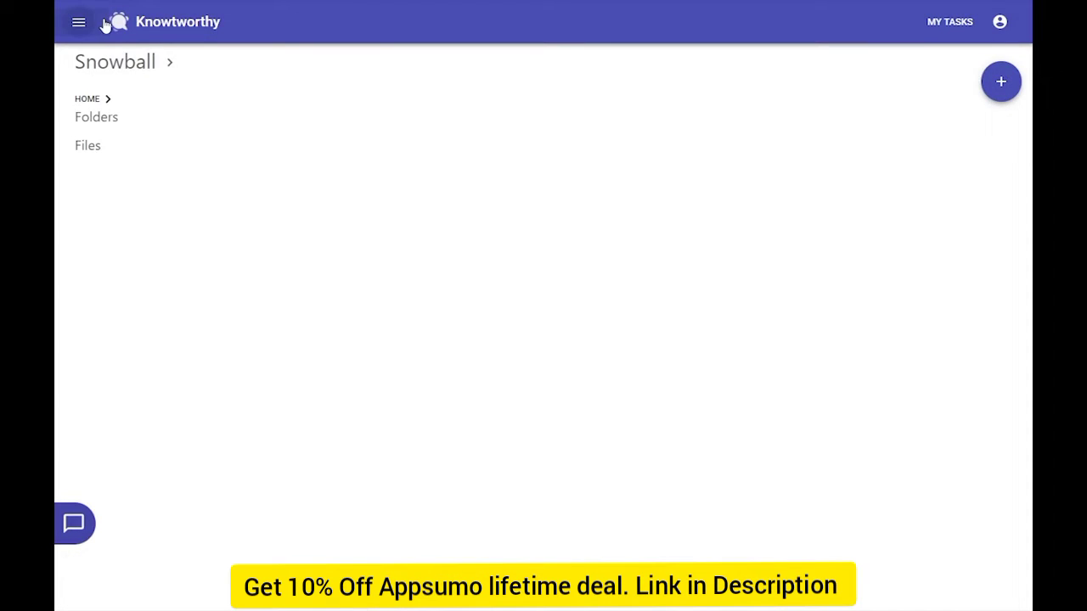
{"action": "left_click", "coordinate": [78, 19]}
{"action": "left_click", "coordinate": [209, 67]}
{"action": "left_click", "coordinate": [484, 231]}
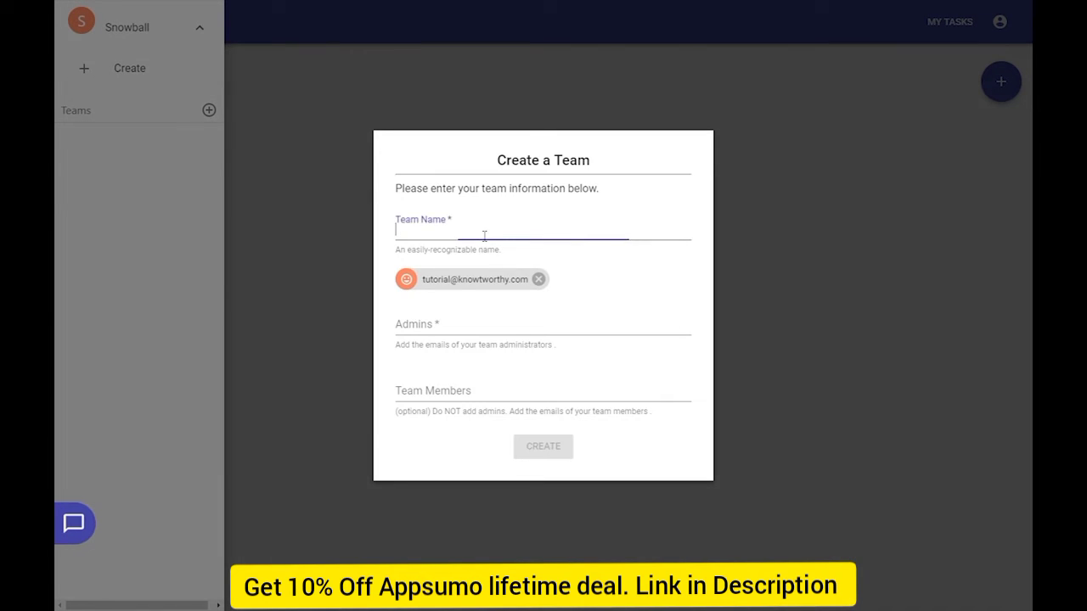
{"action": "type", "text": "Marketing"}
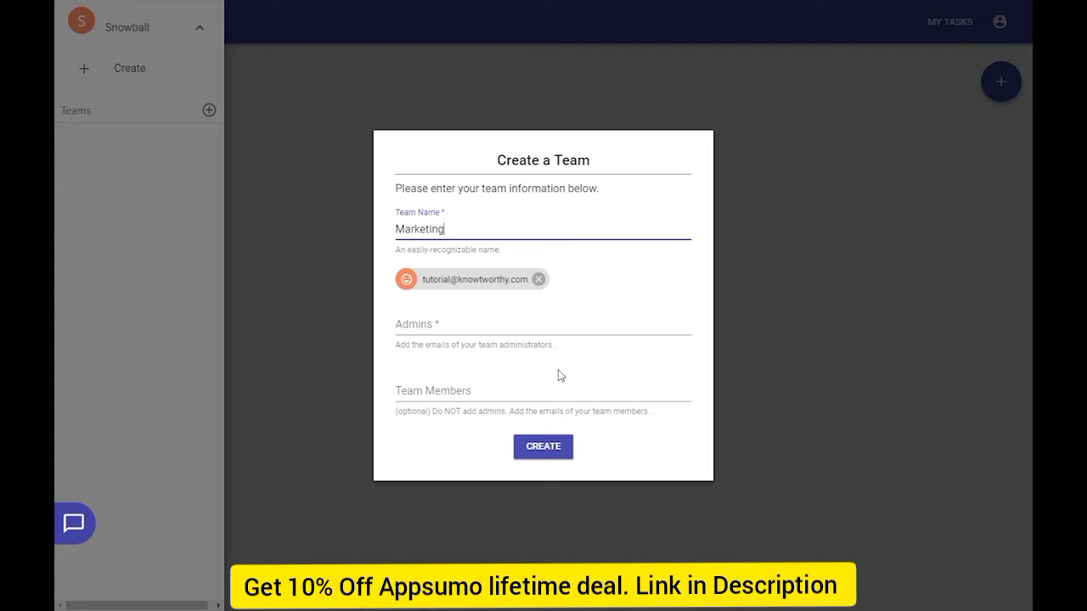
{"action": "left_click", "coordinate": [536, 396]}
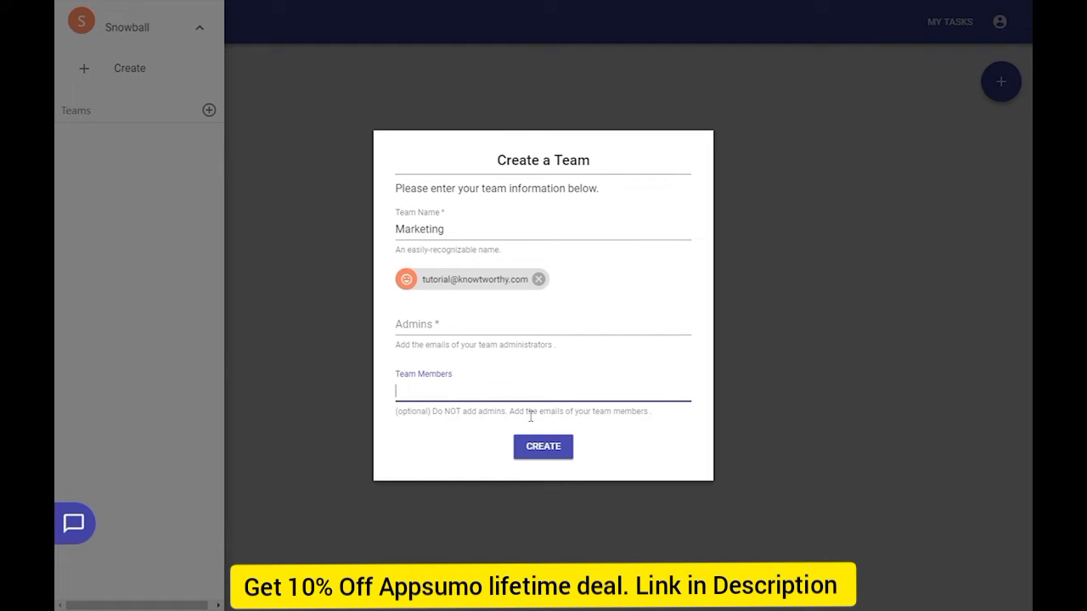
{"action": "key", "text": "Return"}
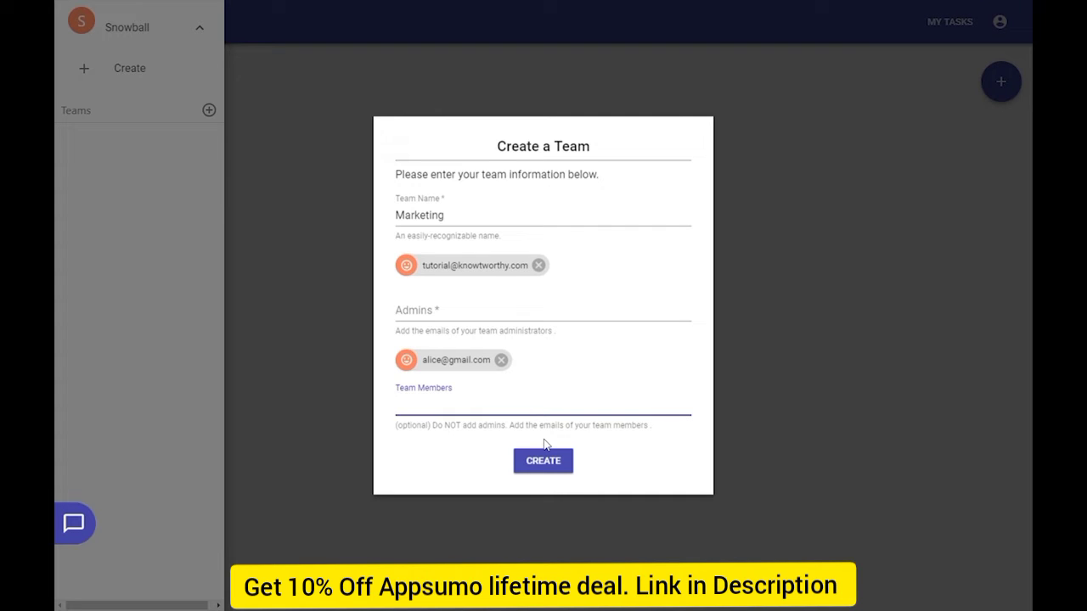
{"action": "left_click", "coordinate": [544, 462]}
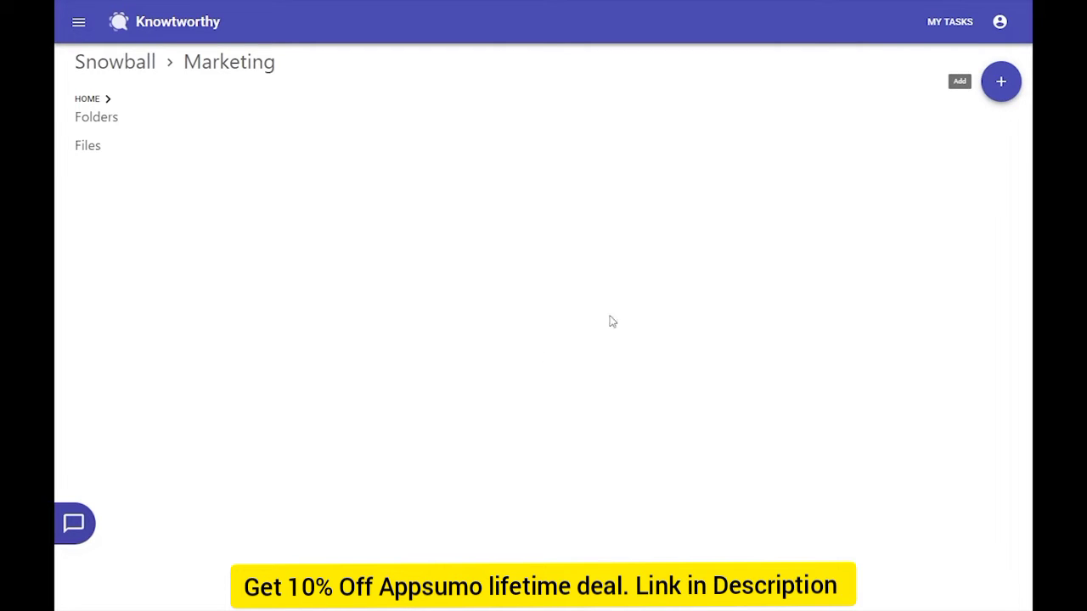
Create a 'Roadmap meetings' folder in the Marketing team and open it
{"action": "left_click", "coordinate": [1014, 97]}
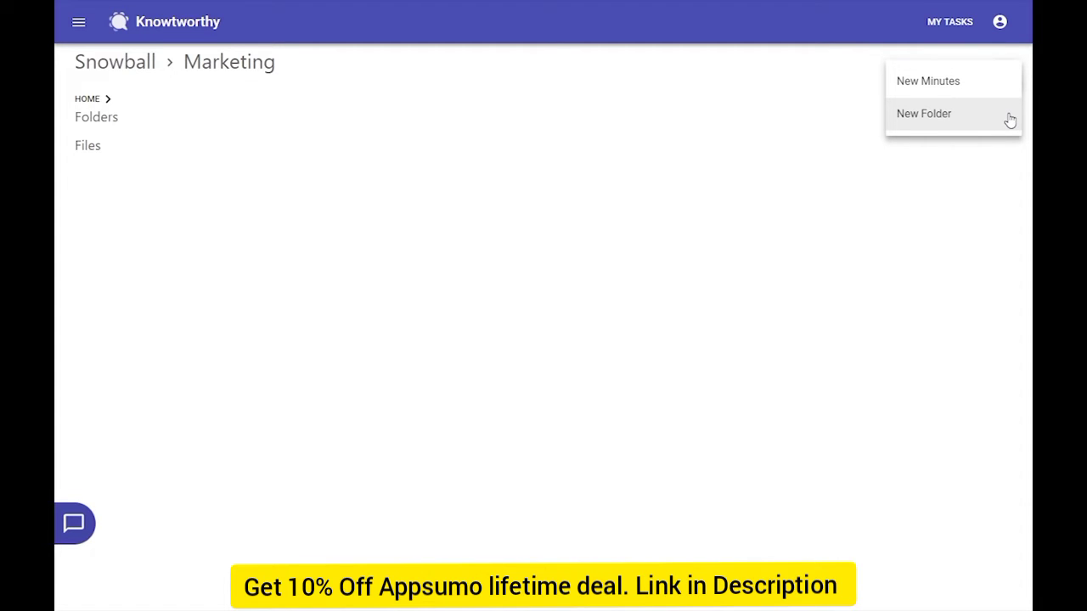
{"action": "left_click", "coordinate": [1010, 121]}
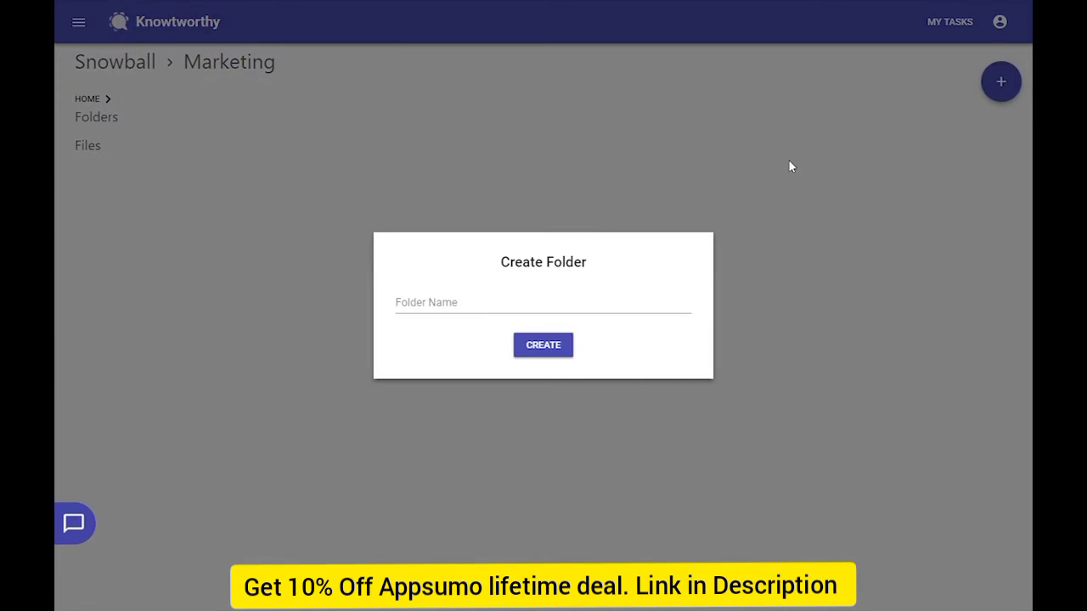
{"action": "left_click", "coordinate": [566, 315]}
{"action": "type", "text": "Roadmap meetings"}
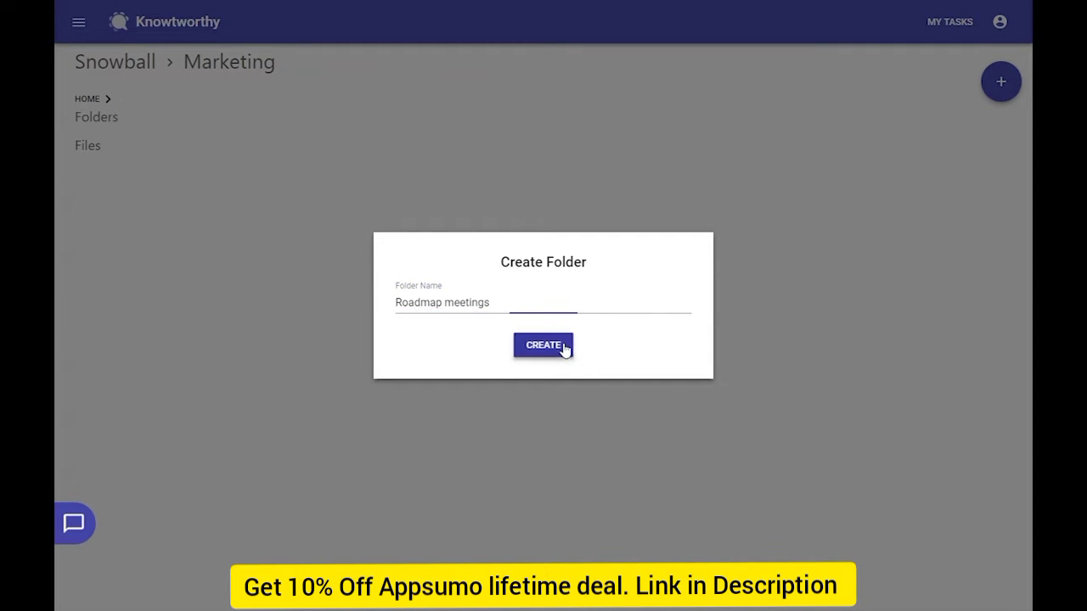
{"action": "left_click", "coordinate": [544, 345]}
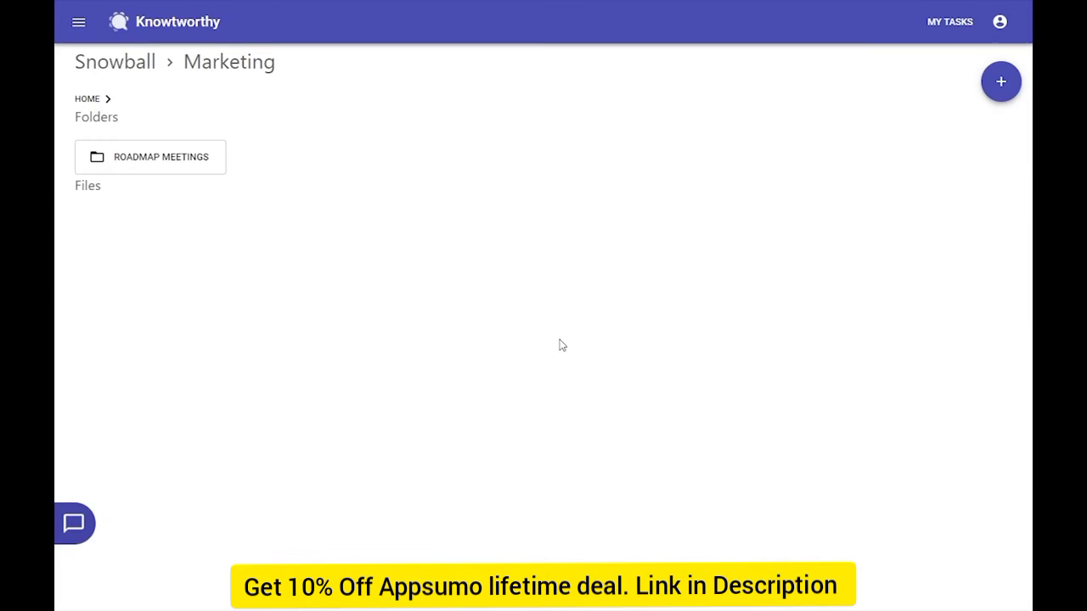
{"action": "left_click", "coordinate": [176, 150]}
{"action": "left_click", "coordinate": [1000, 81]}
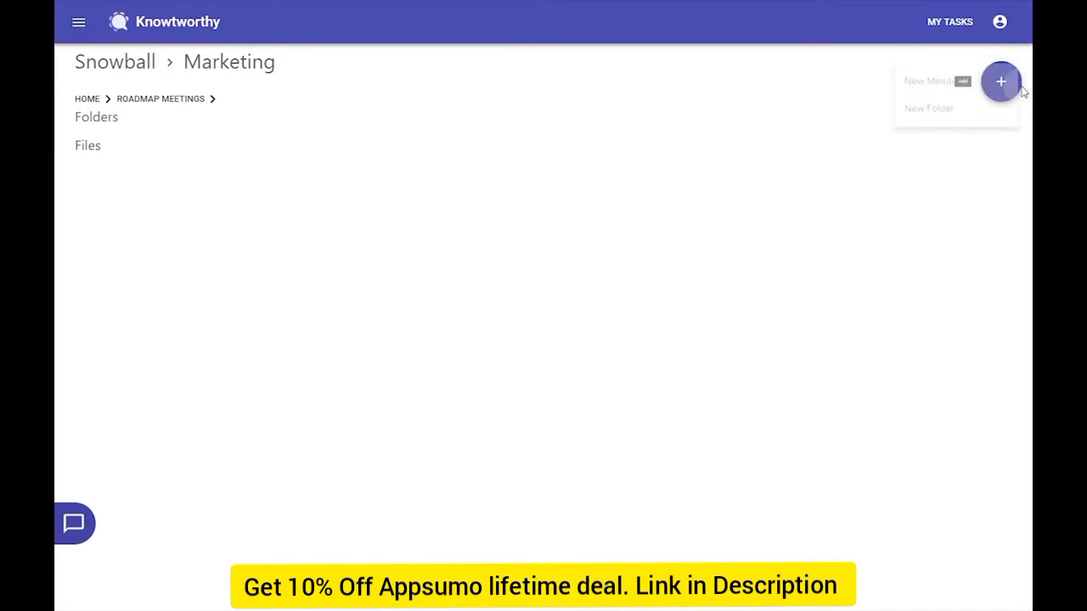
Create meeting minutes titled 'Market research discussion' with an objective about research insights and planning
{"action": "left_click", "coordinate": [1007, 87]}
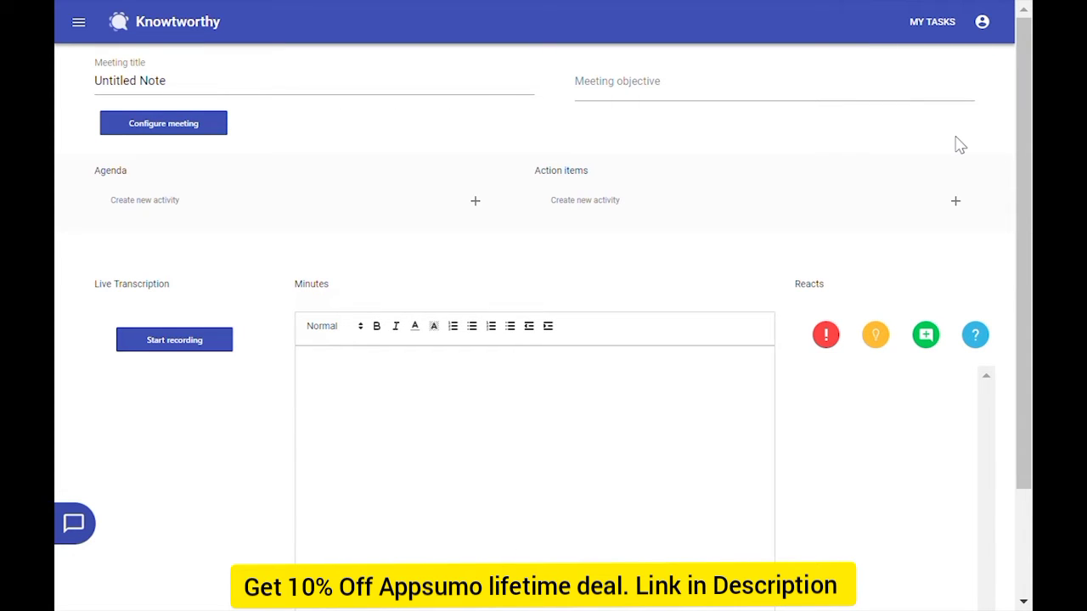
{"action": "left_click", "coordinate": [468, 102]}
{"action": "key", "text": "ctrl+a"}
{"action": "type", "text": "M"}
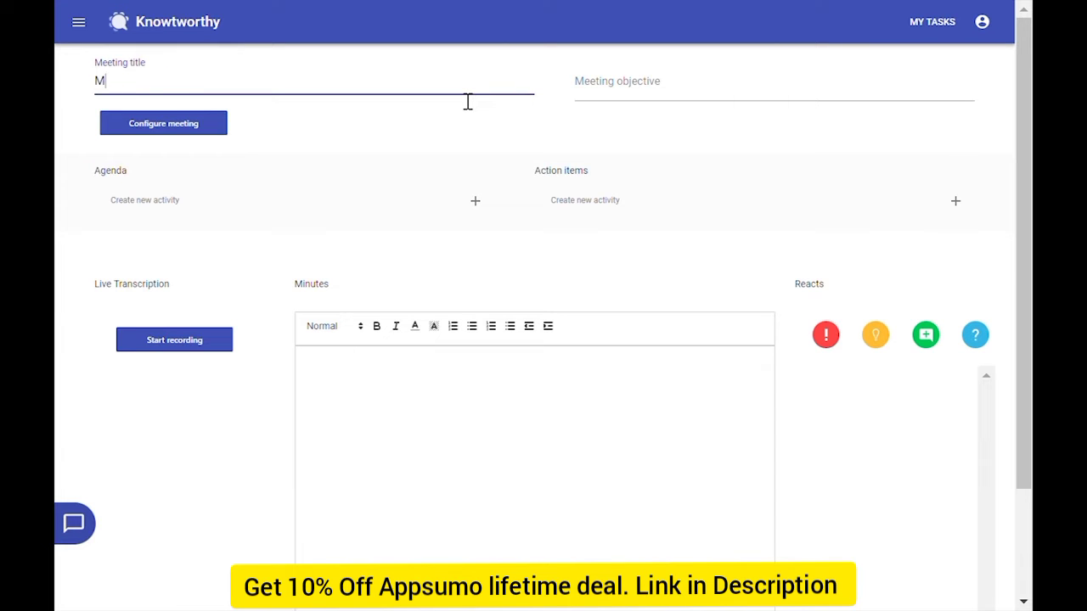
{"action": "type", "text": "arket research discussion"}
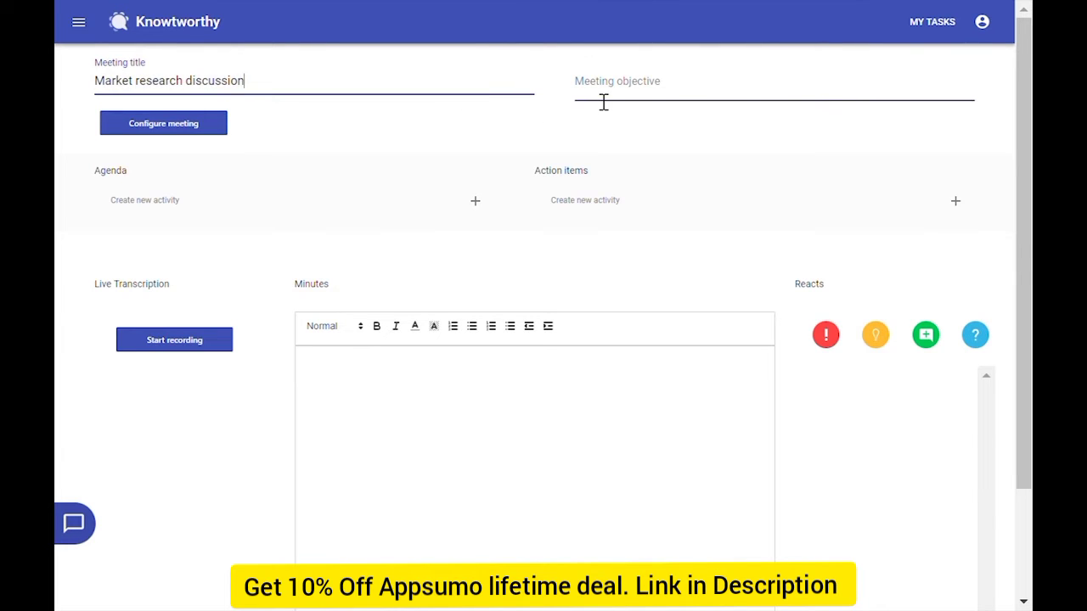
{"action": "left_click", "coordinate": [603, 102]}
{"action": "type", "text": "To gain iniights on what others have found in their "}
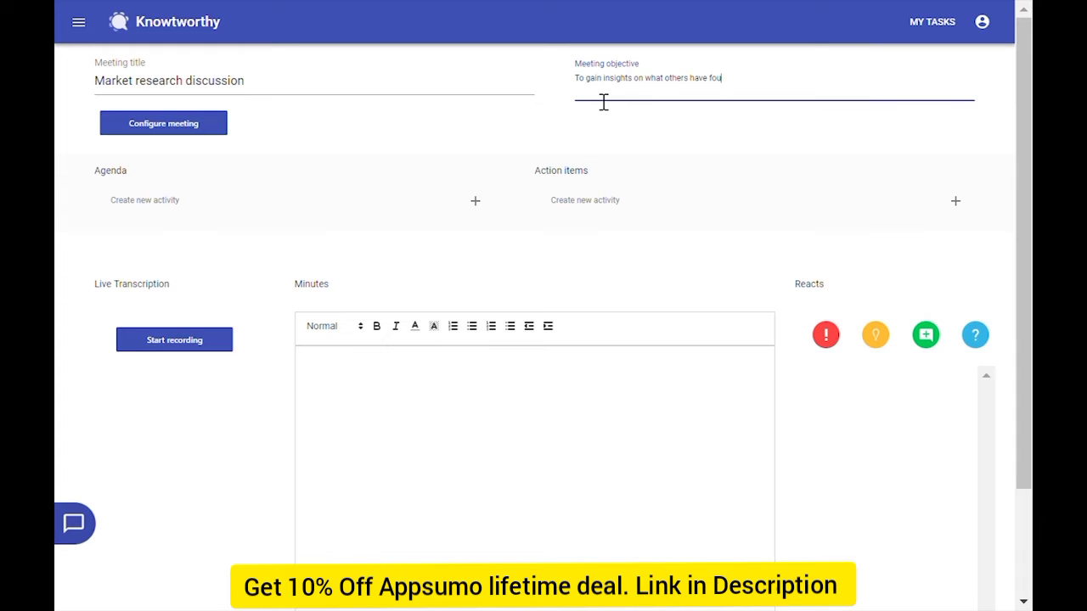
{"action": "type", "text": "research, as well as plan what"}
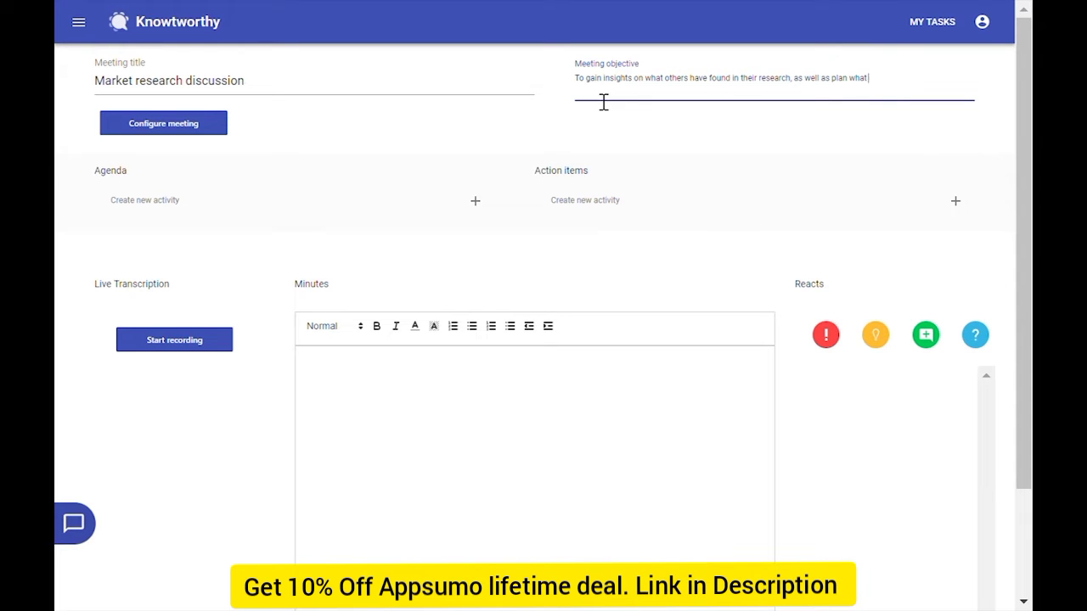
{"action": "type", "text": " areas to look into next"}
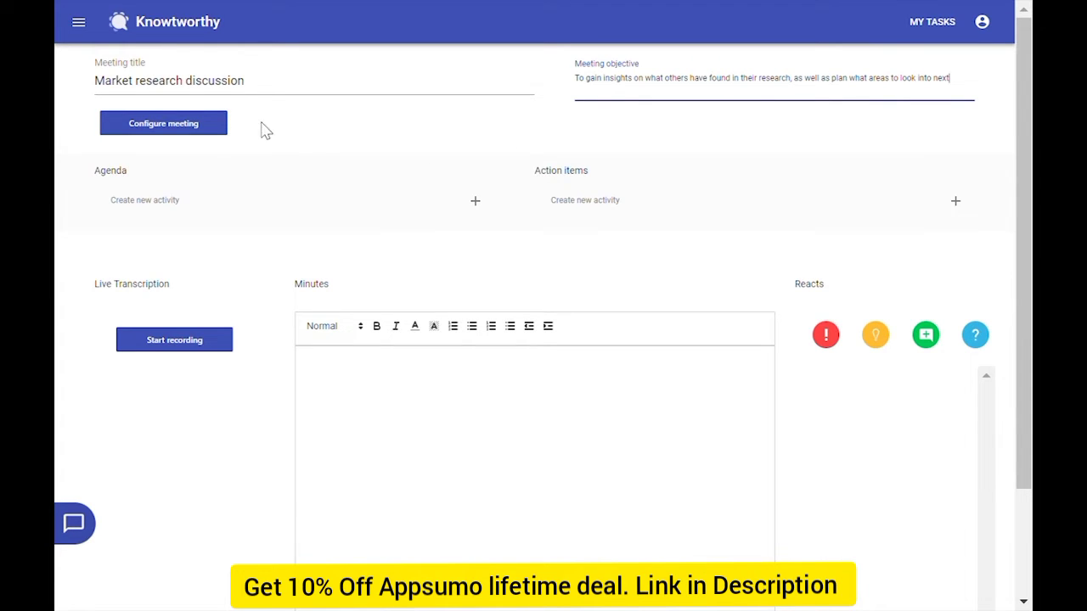
Set the meeting date to 08/24/2018 and the location to HQ Room 14 B
{"action": "left_click", "coordinate": [213, 125]}
{"action": "left_click", "coordinate": [554, 217]}
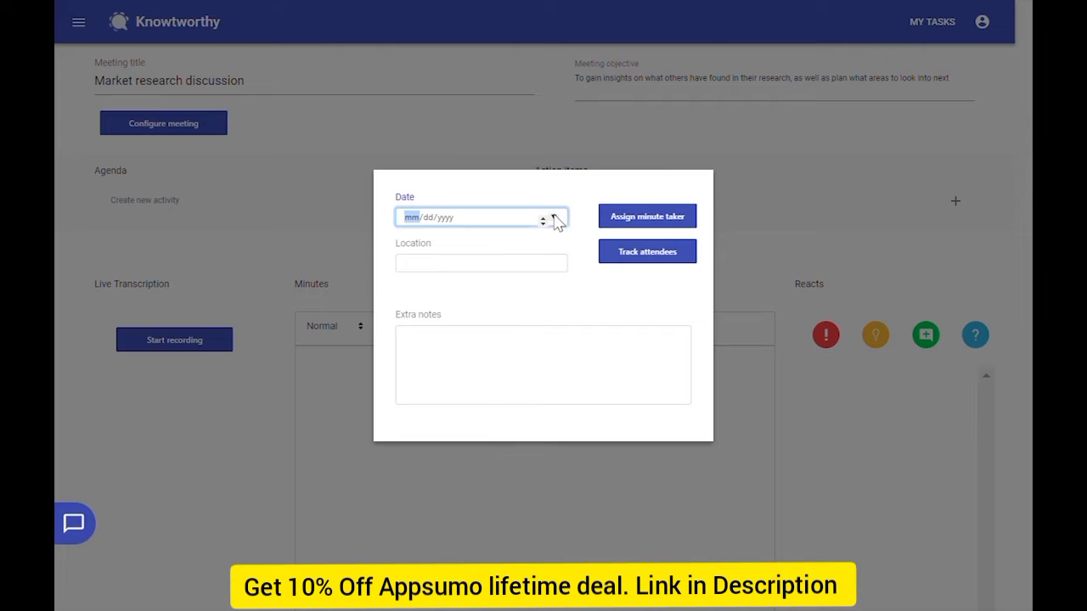
{"action": "left_click", "coordinate": [534, 327]}
{"action": "left_click", "coordinate": [528, 282]}
{"action": "type", "text": "HQ Room 14"}
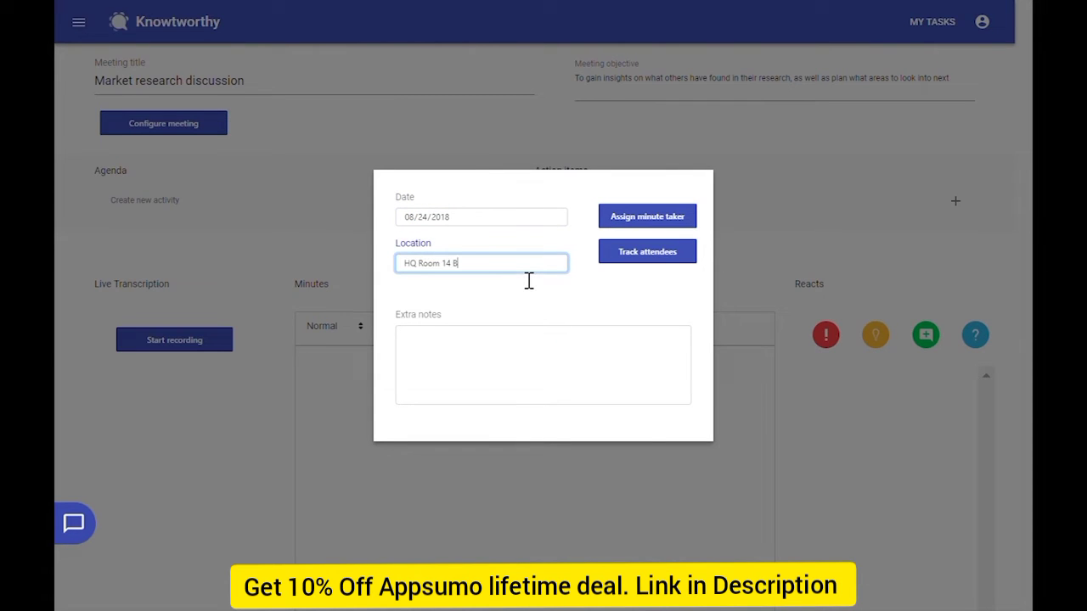
{"action": "type", "text": " B"}
{"action": "left_click", "coordinate": [486, 167]}
Enter five agenda items: Toronto market, Competition analysis, Survey results, Customer demographics, potential locations
{"action": "left_click", "coordinate": [475, 202]}
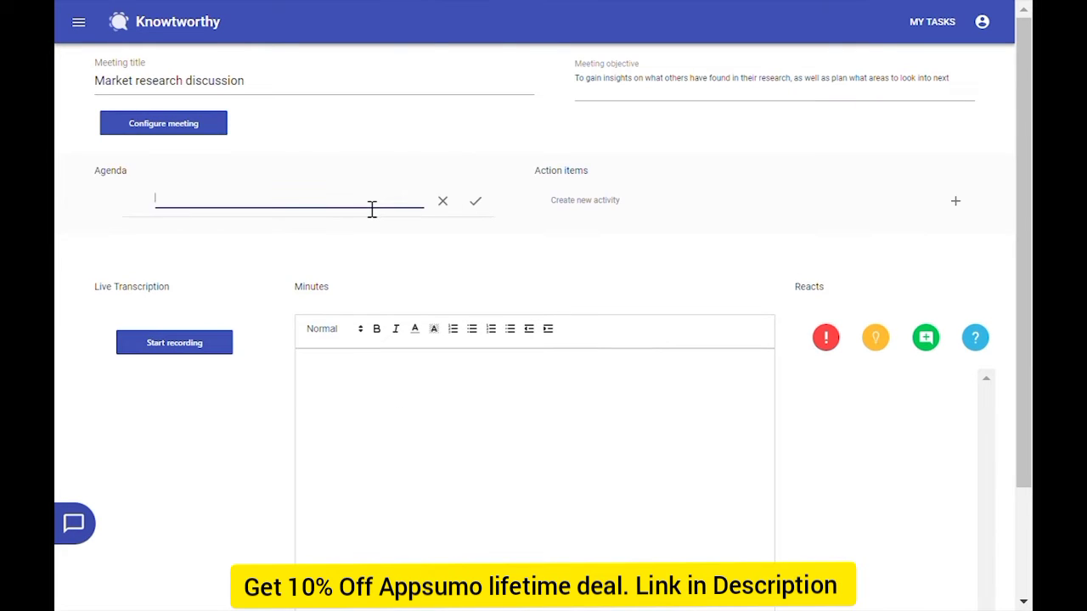
{"action": "type", "text": "Discuss market in Toronto area"}
{"action": "key", "text": "Return"}
{"action": "type", "text": "Co"}
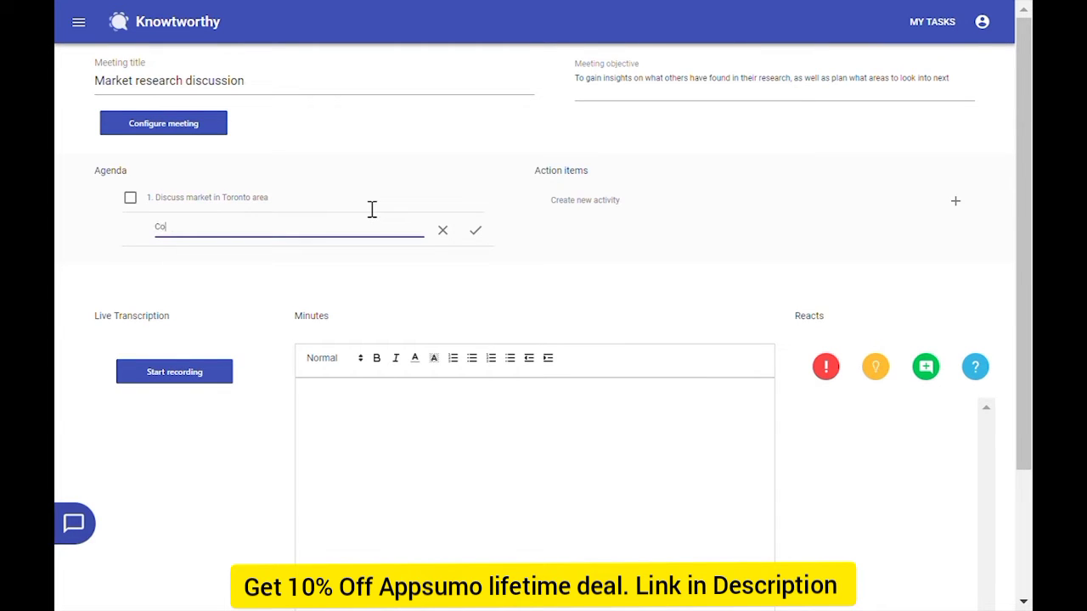
{"action": "type", "text": "mpetition analysis"}
{"action": "key", "text": "Return"}
{"action": "type", "text": "S"}
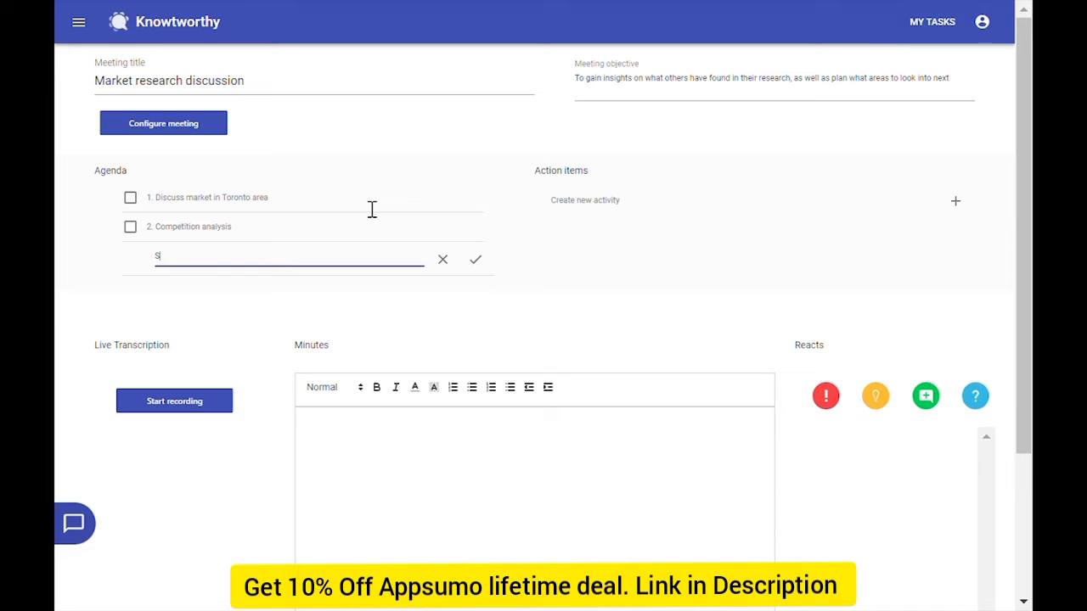
{"action": "type", "text": "urvey results"}
{"action": "key", "text": "Return"}
{"action": "type", "text": "Custom"}
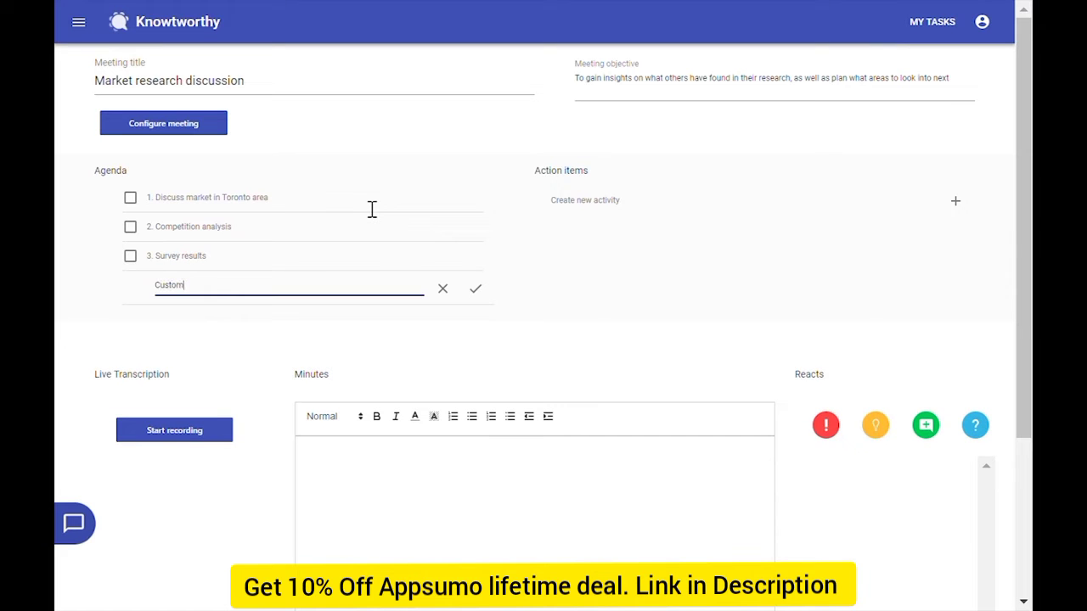
{"action": "type", "text": "er demographics"}
{"action": "key", "text": "Return"}
{"action": "type", "text": "Talk"}
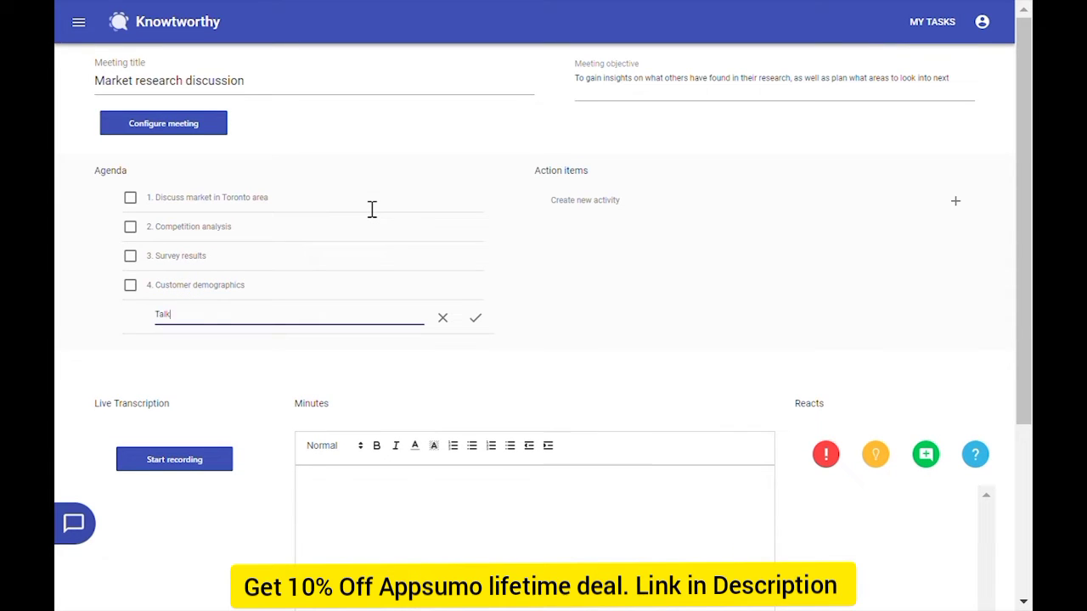
{"action": "type", "text": " about potential locations"}
{"action": "key", "text": "Return"}
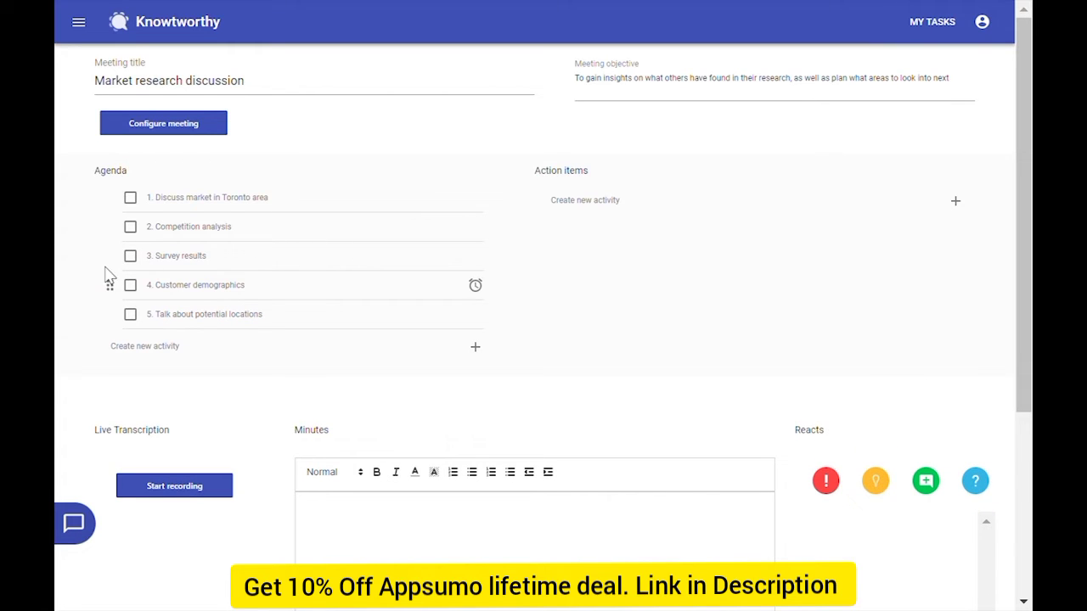
Nest Survey results and Competition analysis under item 1, and Customer demographics under Survey results
{"action": "left_click_drag", "start_coordinate": [112, 260], "coordinate": [127, 248]}
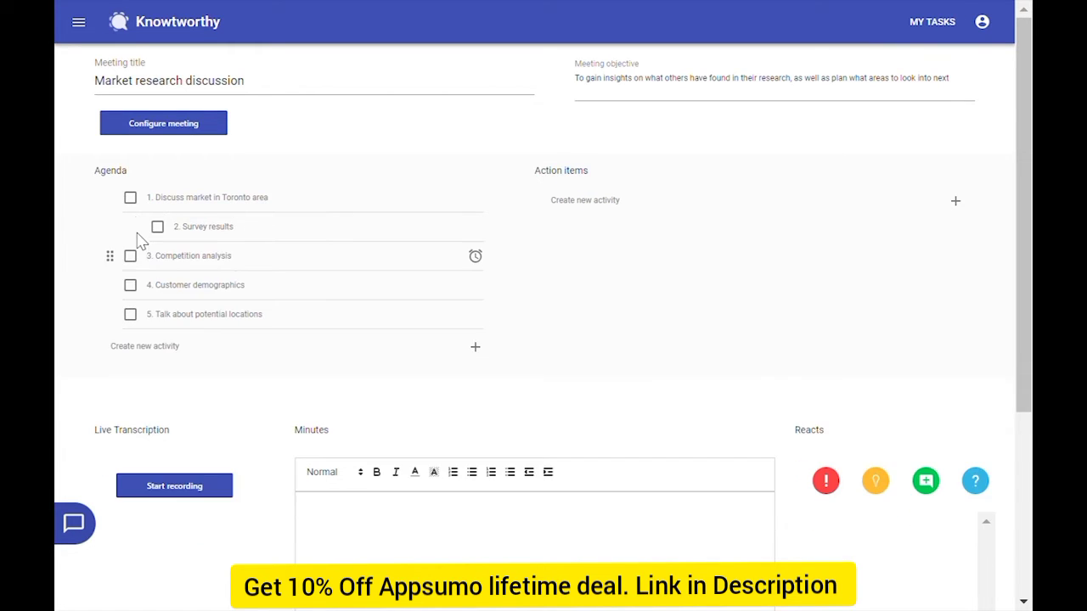
{"action": "left_click_drag", "start_coordinate": [123, 289], "coordinate": [170, 256]}
{"action": "left_click_drag", "start_coordinate": [109, 288], "coordinate": [158, 293]}
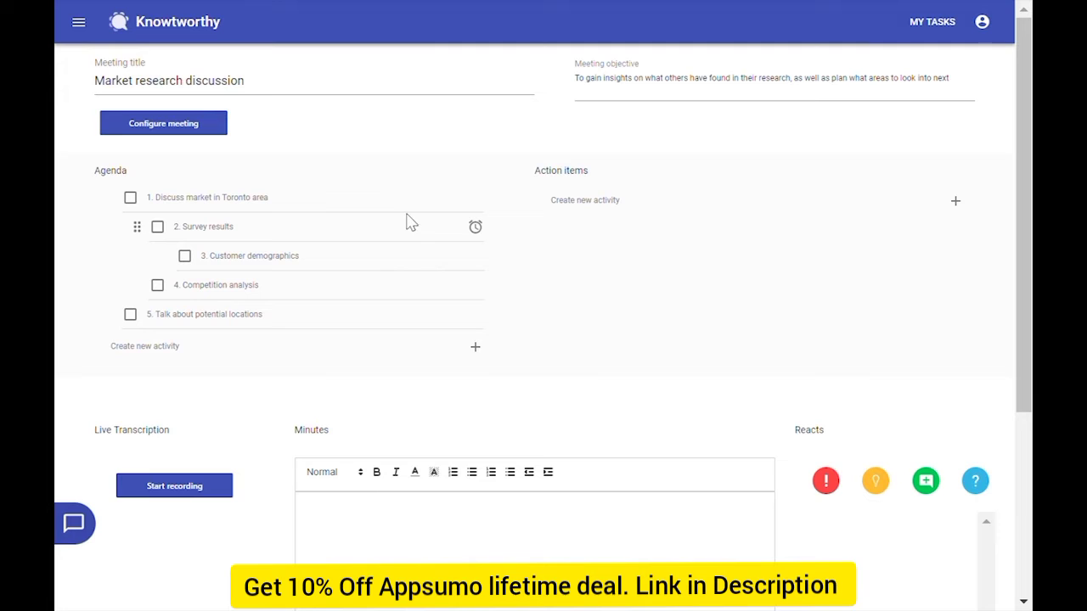
Give agenda item 1 a 20-minute timer and item 5 a 10-minute timer
{"action": "left_click", "coordinate": [473, 200]}
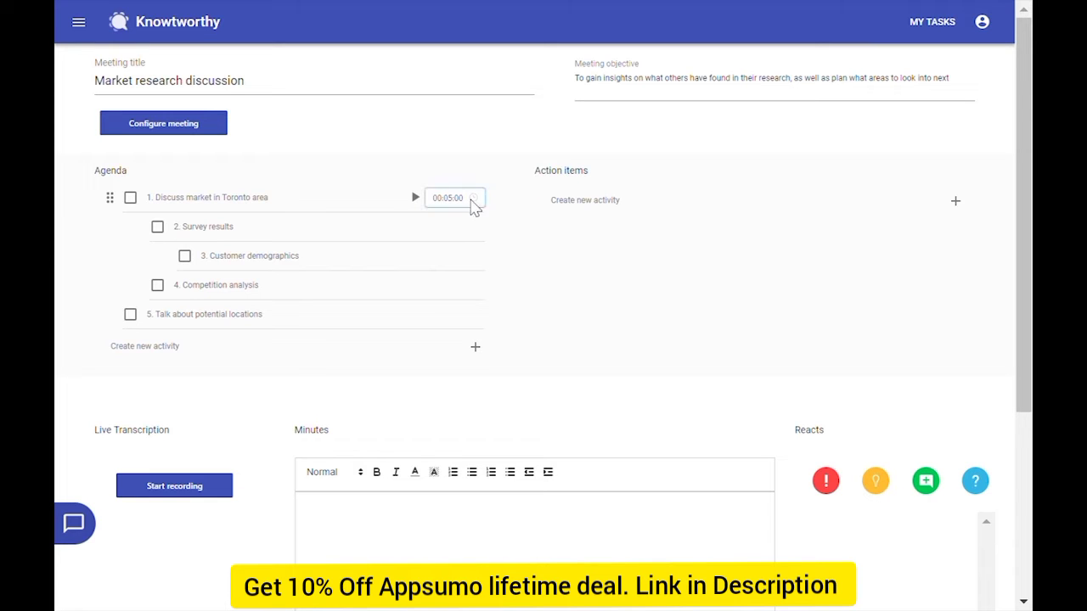
{"action": "left_click", "coordinate": [474, 200]}
{"action": "scroll", "coordinate": [480, 272], "scroll_direction": "down", "scroll_amount": 4}
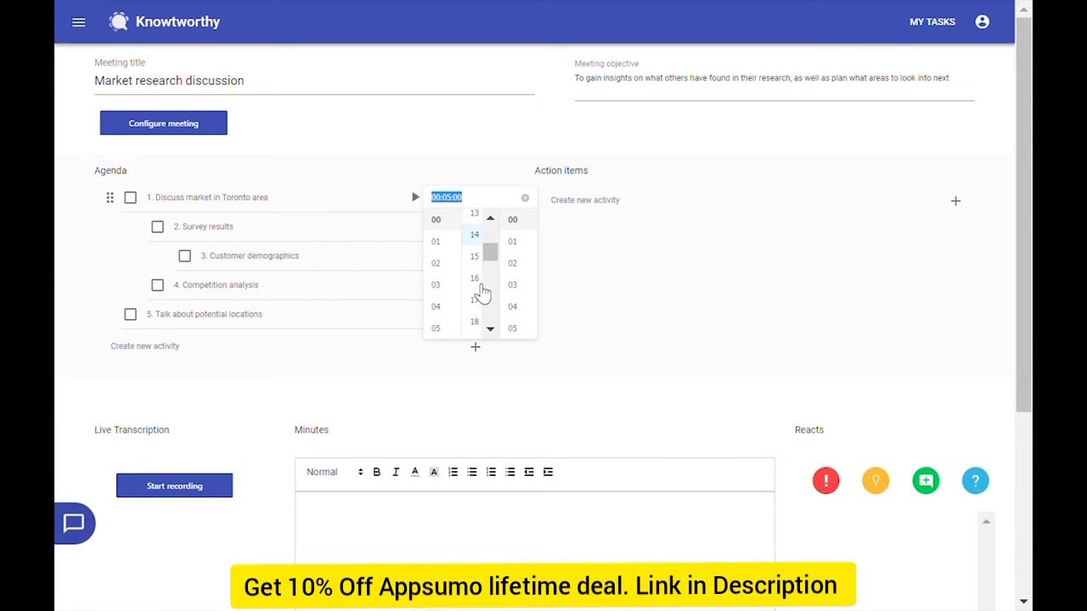
{"action": "left_click", "coordinate": [486, 322]}
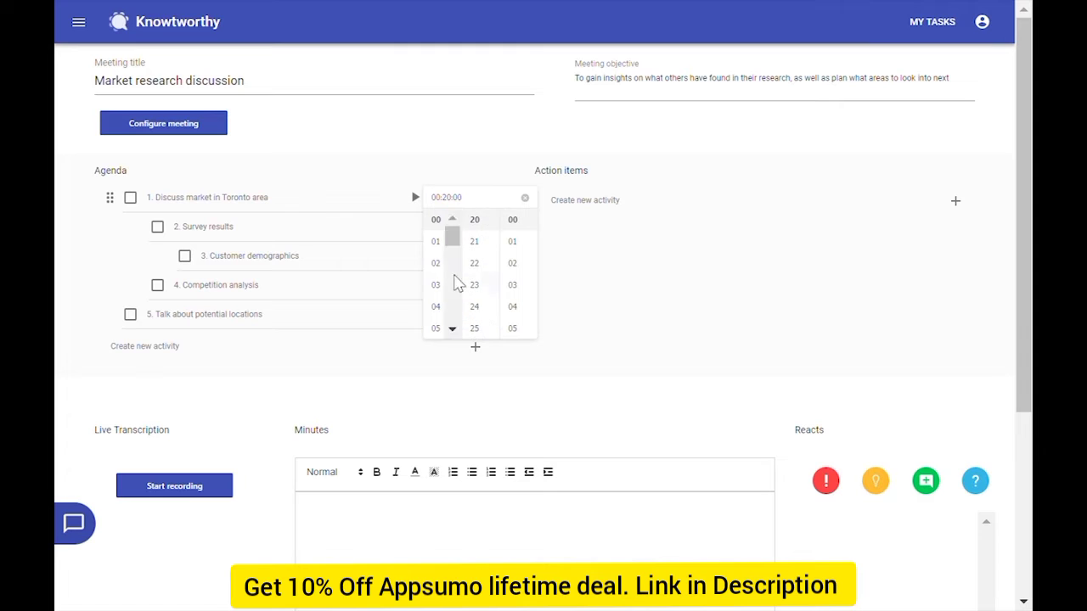
{"action": "left_click", "coordinate": [361, 170]}
{"action": "mouse_move", "coordinate": [476, 313]}
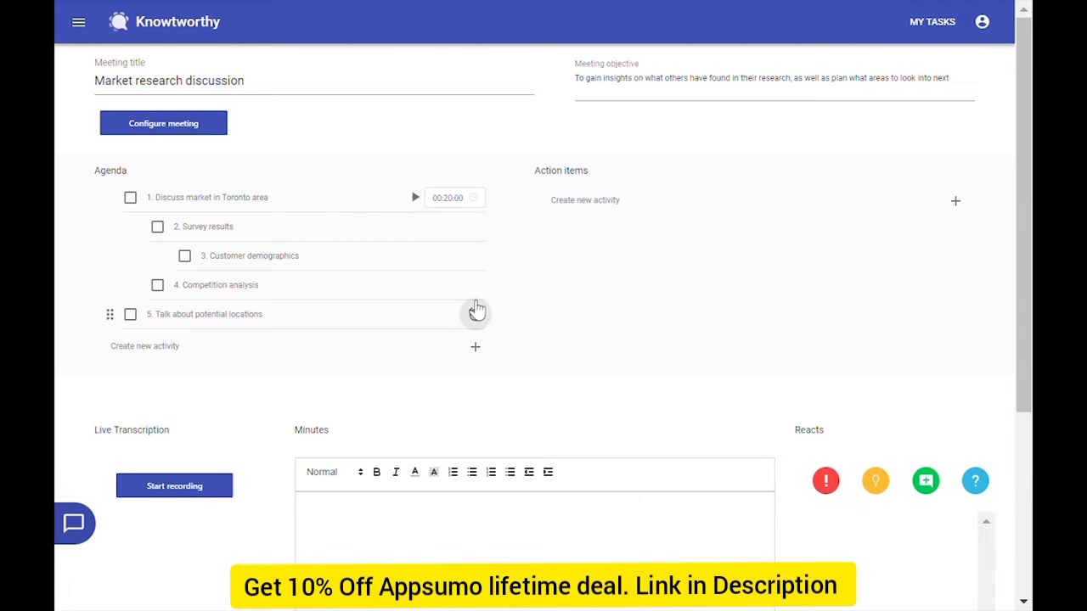
{"action": "left_click", "coordinate": [474, 316]}
{"action": "scroll", "coordinate": [480, 371], "scroll_direction": "down", "scroll_amount": 4}
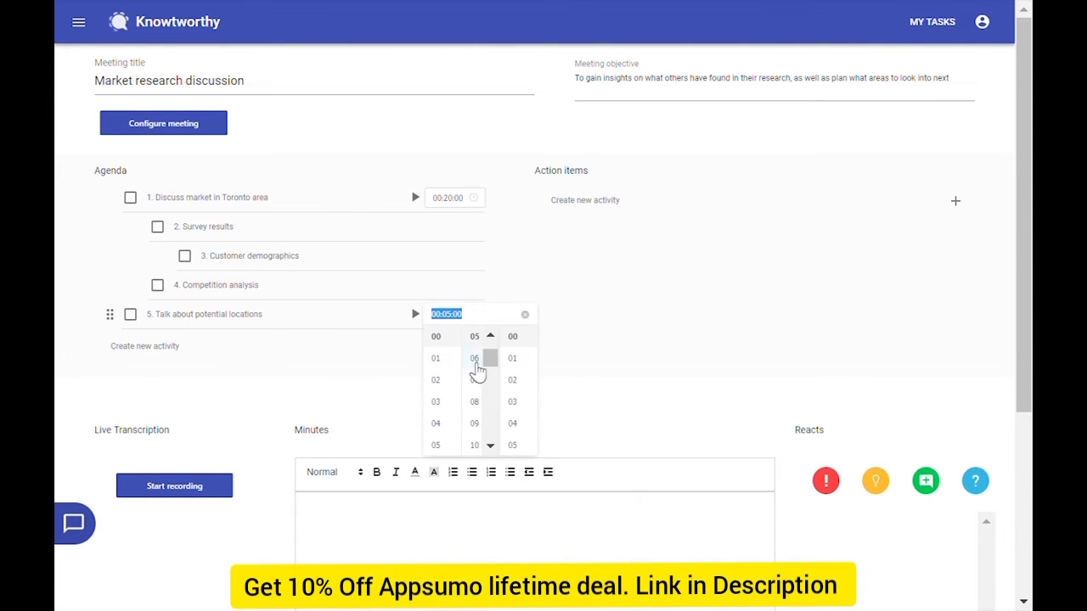
{"action": "left_click", "coordinate": [487, 362]}
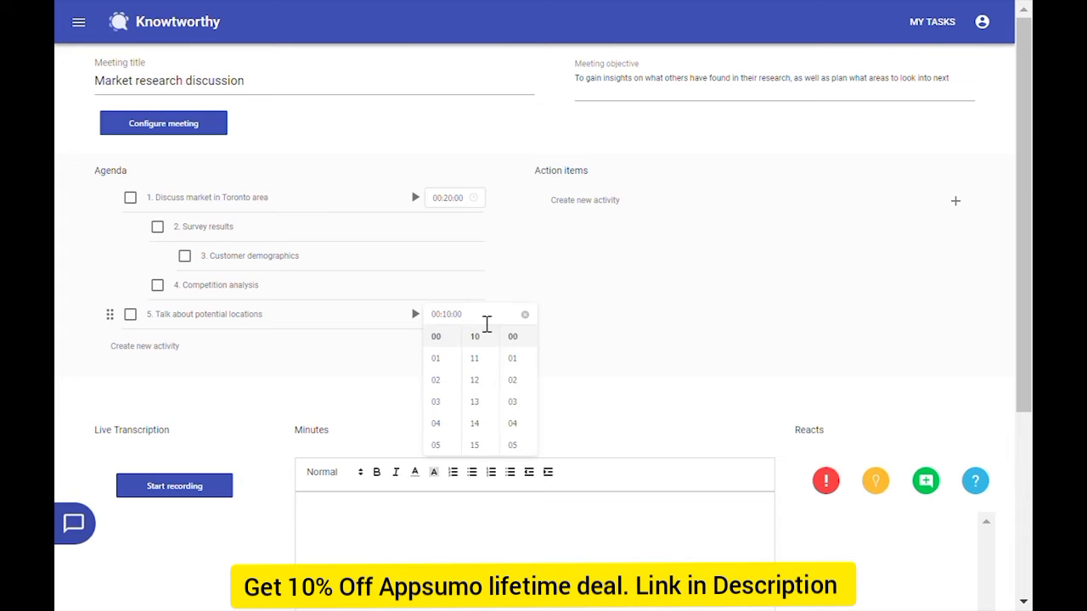
{"action": "left_click", "coordinate": [501, 268]}
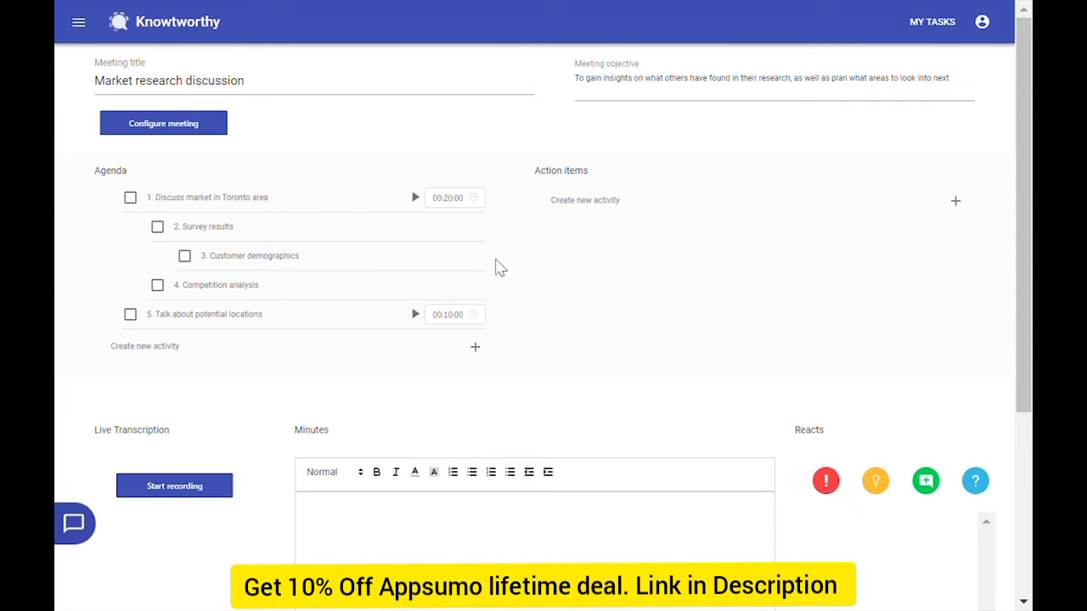
Record the spoken remarks as a live transcription, then stop recording
{"action": "scroll", "coordinate": [500, 235], "scroll_direction": "down", "scroll_amount": 3}
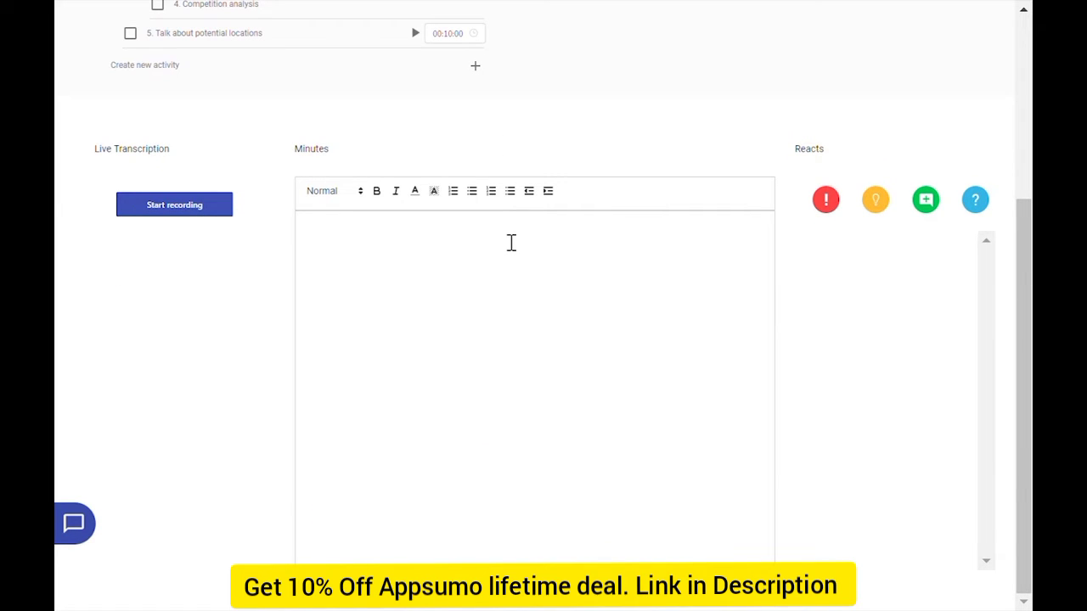
{"action": "left_click", "coordinate": [209, 210]}
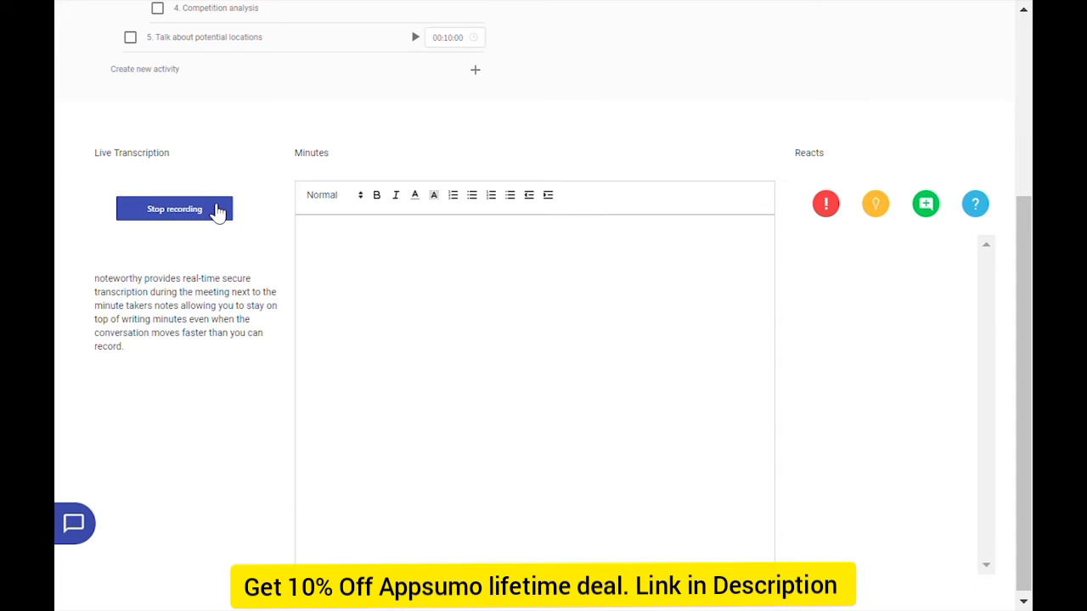
{"action": "left_click", "coordinate": [218, 212]}
Post a contested point saying 'I think we should bring in a consultant instead'
{"action": "left_click", "coordinate": [837, 210]}
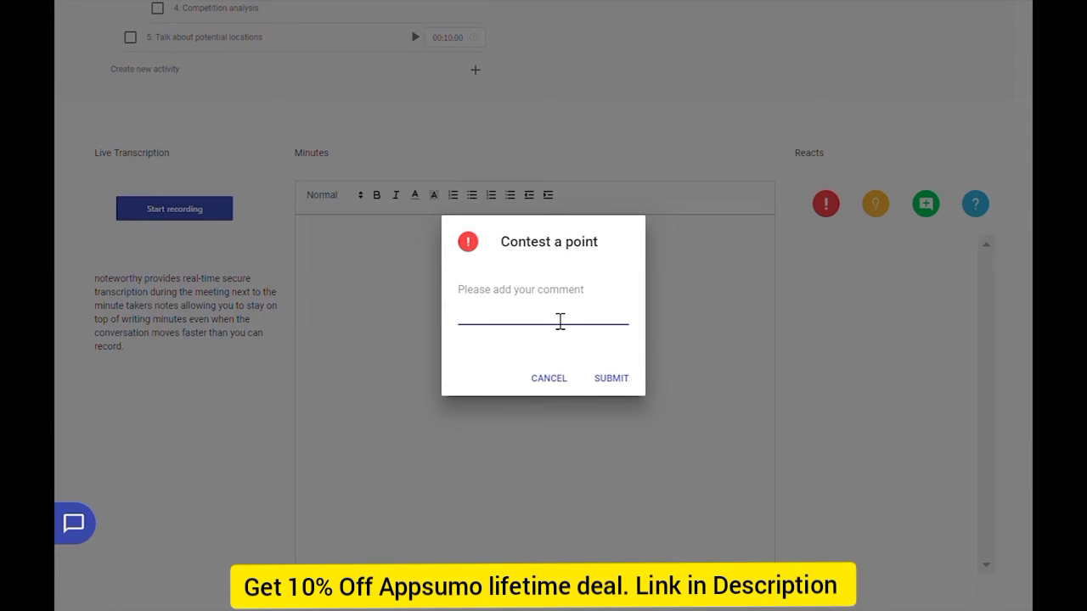
{"action": "type", "text": "I think we should bring in a cons"}
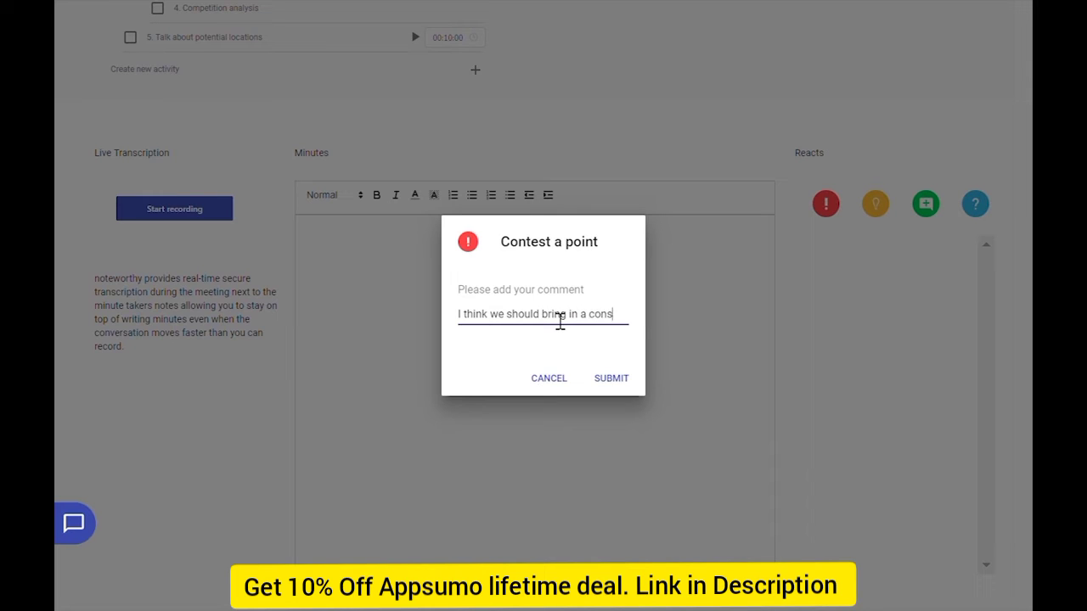
{"action": "type", "text": "ultant instead"}
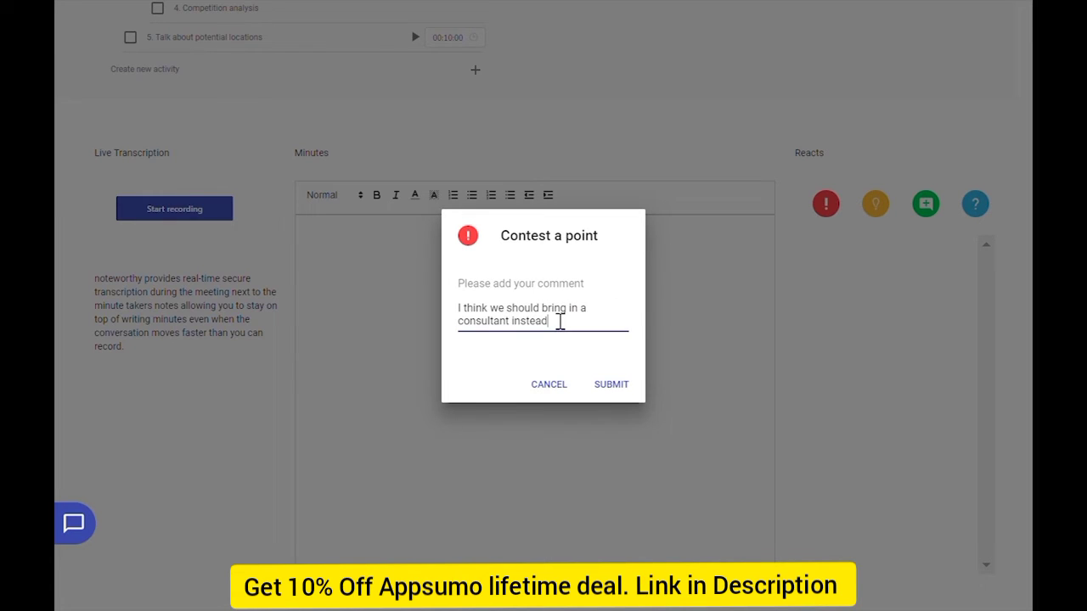
{"action": "left_click", "coordinate": [623, 385]}
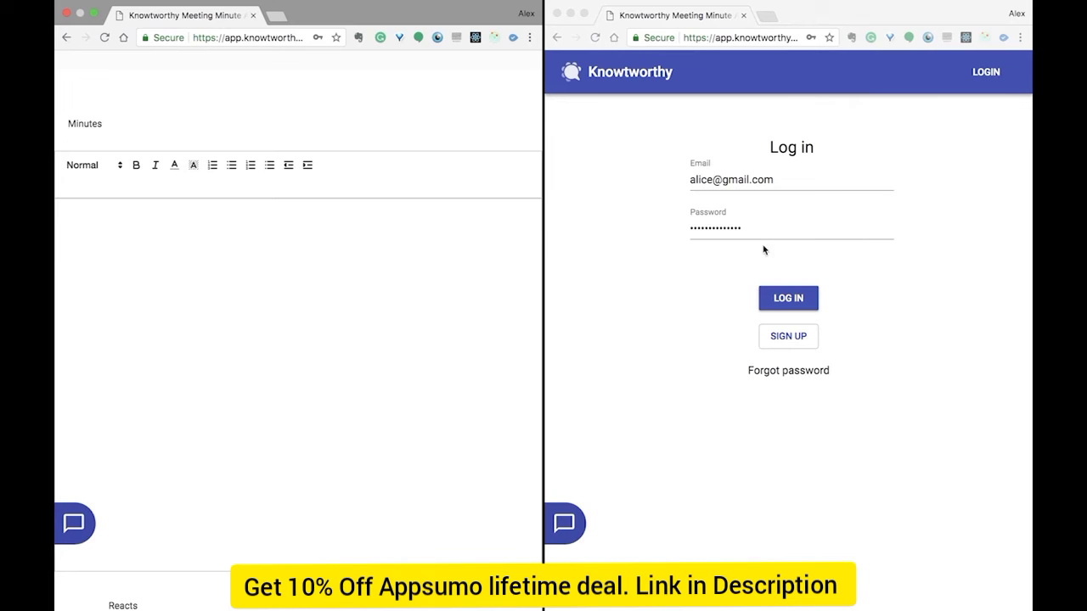
Log in from the second window and open the Market research discussion meeting
{"action": "left_click", "coordinate": [786, 303]}
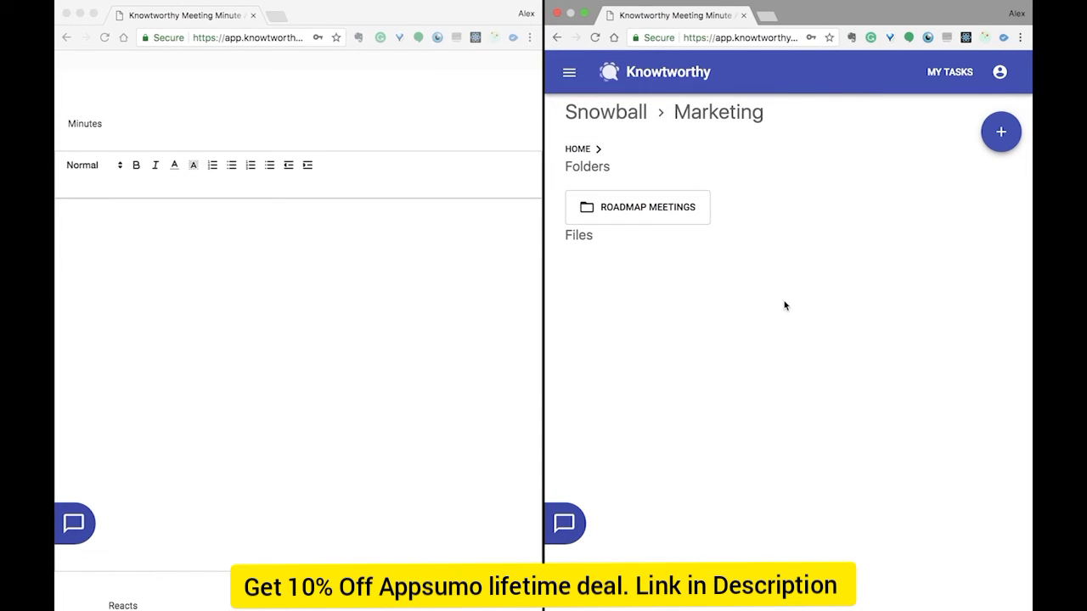
{"action": "left_click", "coordinate": [692, 217]}
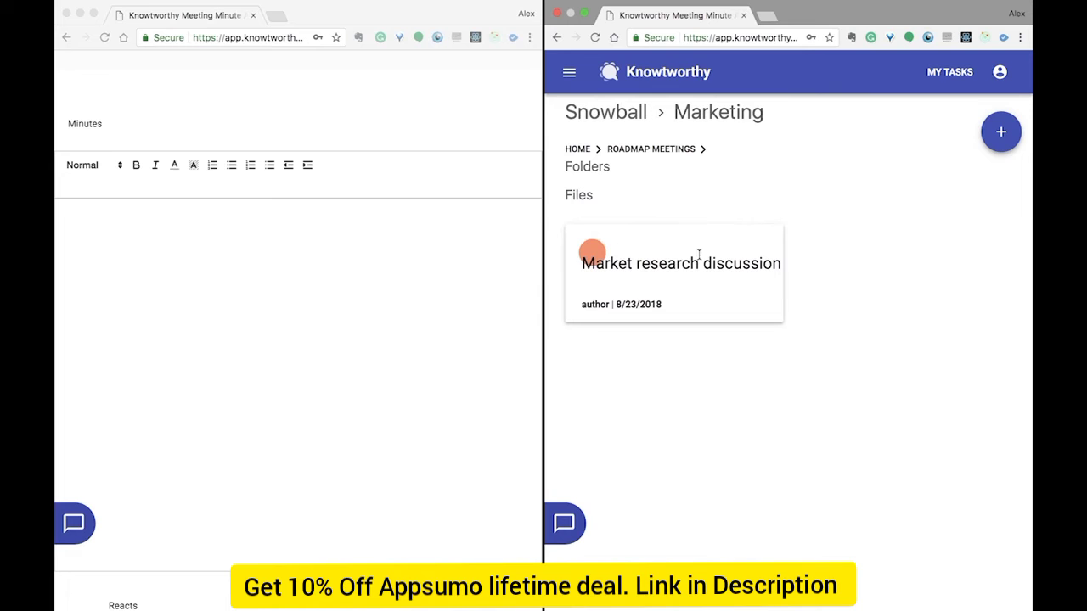
{"action": "left_click", "coordinate": [699, 253]}
{"action": "scroll", "coordinate": [759, 283], "scroll_direction": "down", "scroll_amount": 10}
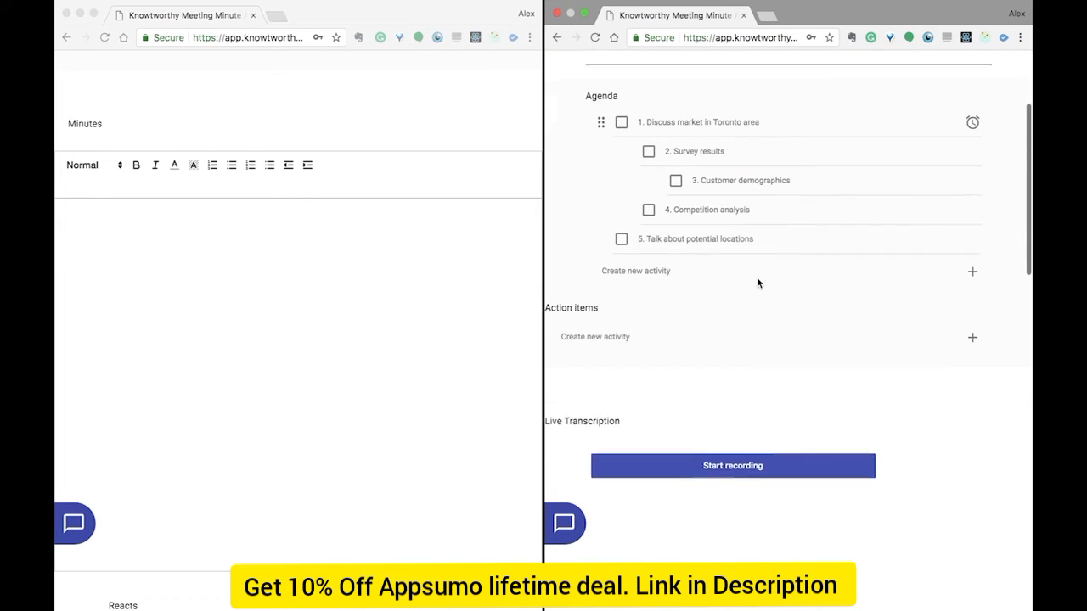
{"action": "scroll", "coordinate": [759, 284], "scroll_direction": "down", "scroll_amount": 3}
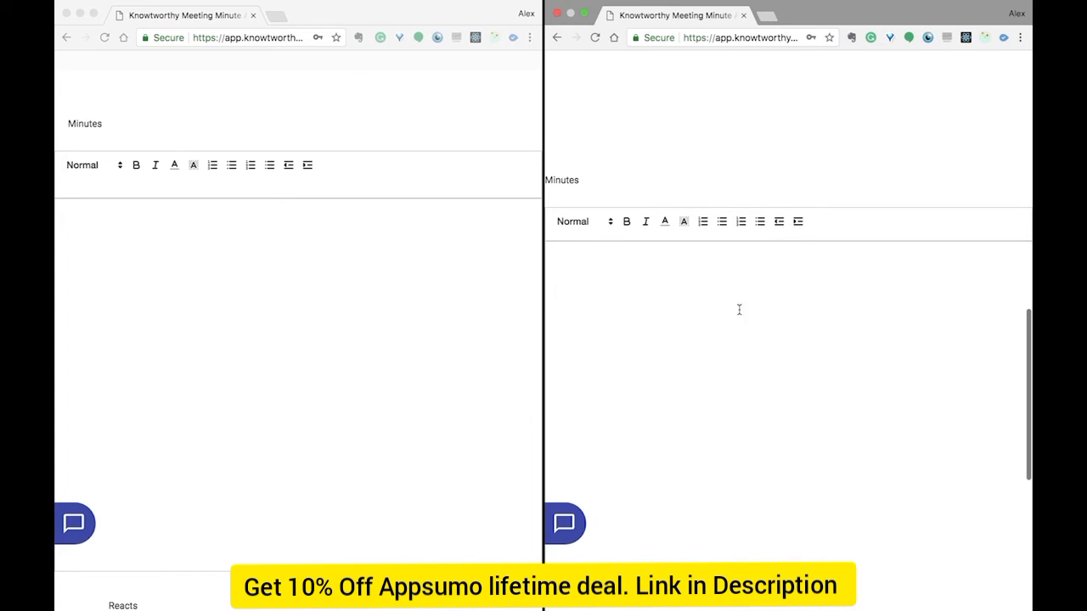
Add a 'Make collaborative edits' line to the minutes from the second account
{"action": "left_click", "coordinate": [726, 318]}
{"action": "type", "text": "Make co"}
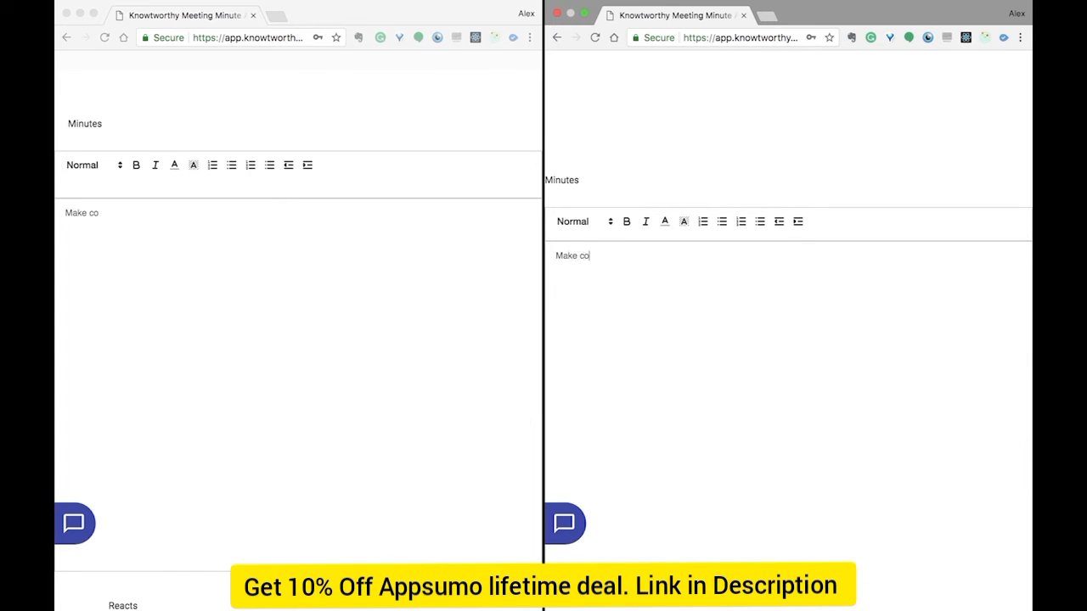
{"action": "type", "text": "llaborative edits "}
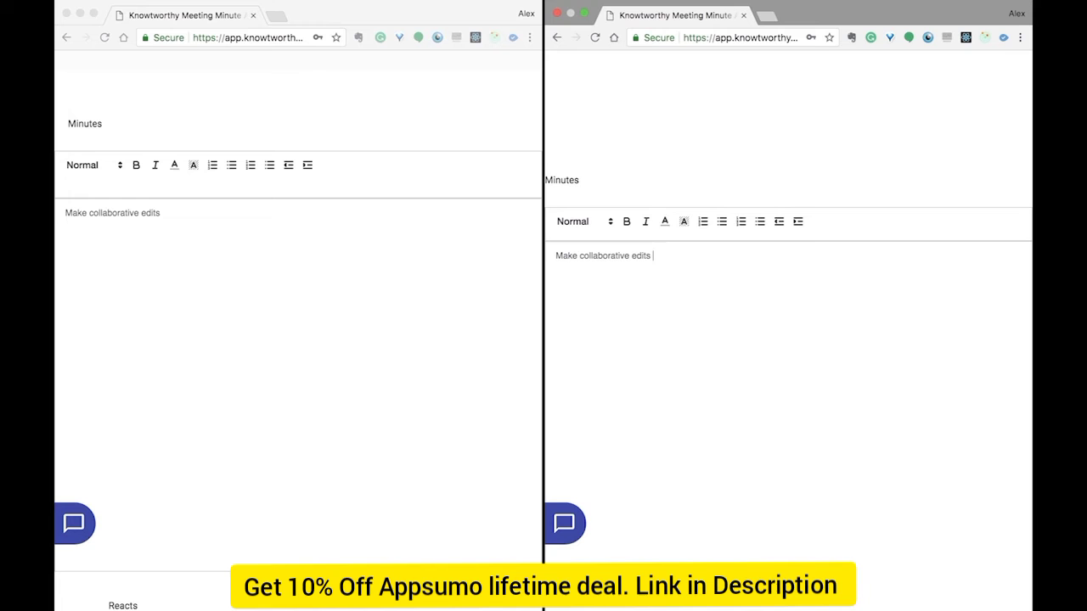
{"action": "type", "text": "as alice!"}
{"action": "scroll", "coordinate": [788, 322], "scroll_direction": "up", "scroll_amount": 5}
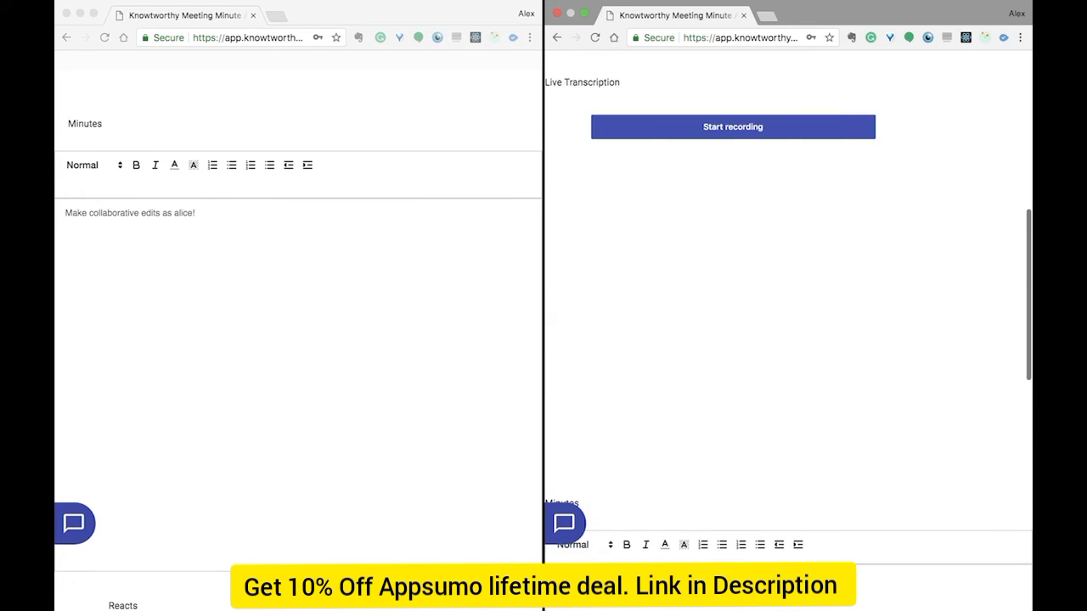
{"action": "scroll", "coordinate": [972, 455], "scroll_direction": "up", "scroll_amount": 10}
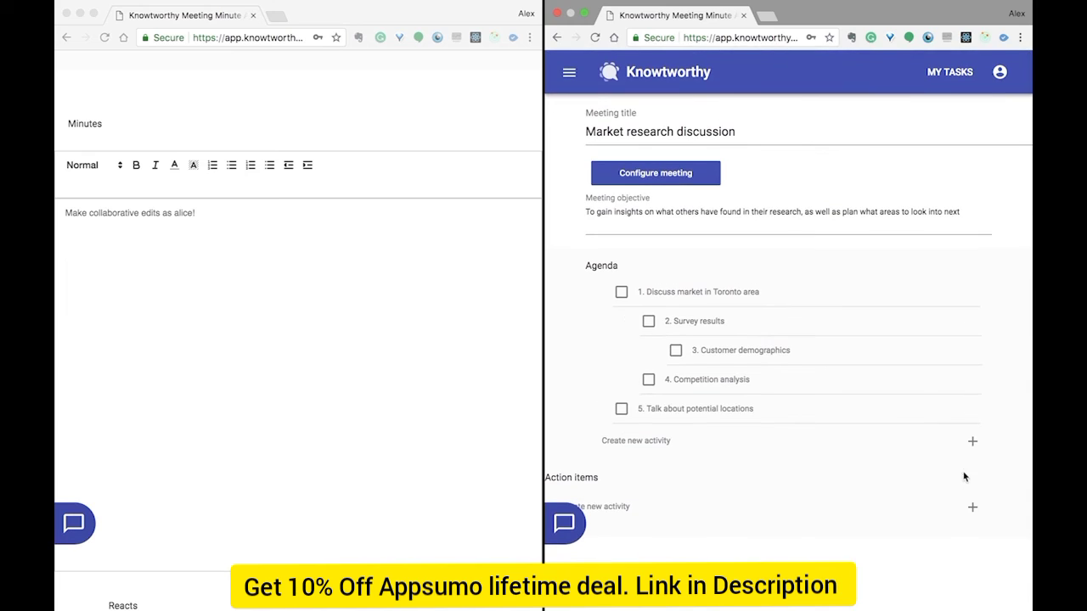
Add an 'Add a new item!' agenda entry and move it to the top as item 1
{"action": "left_click", "coordinate": [972, 443]}
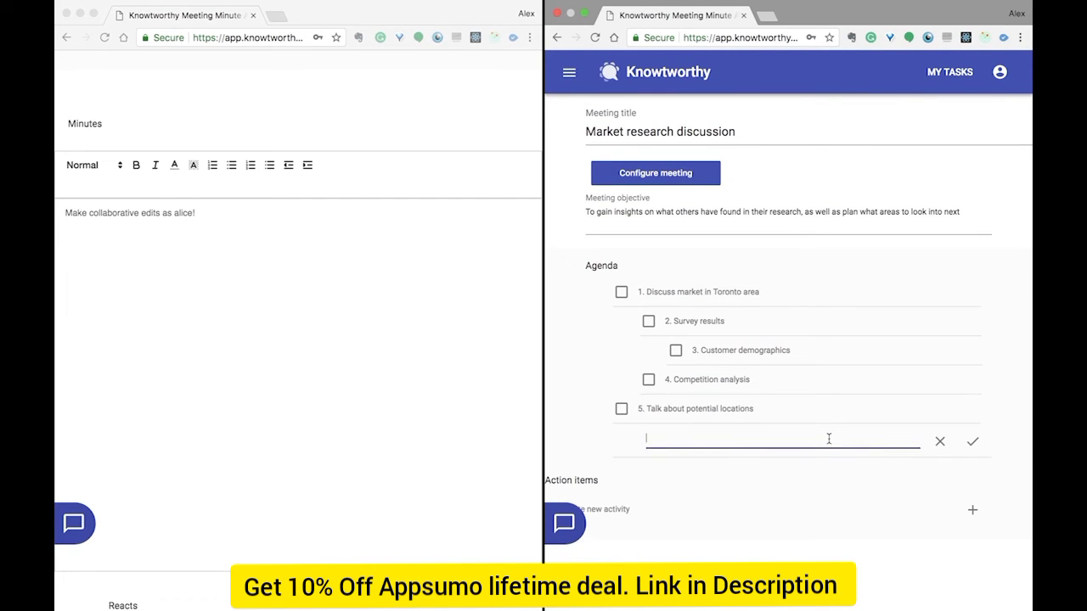
{"action": "type", "text": "Add a new item!"}
{"action": "key", "text": "Return"}
{"action": "scroll", "coordinate": [369, 293], "scroll_direction": "up", "scroll_amount": 10}
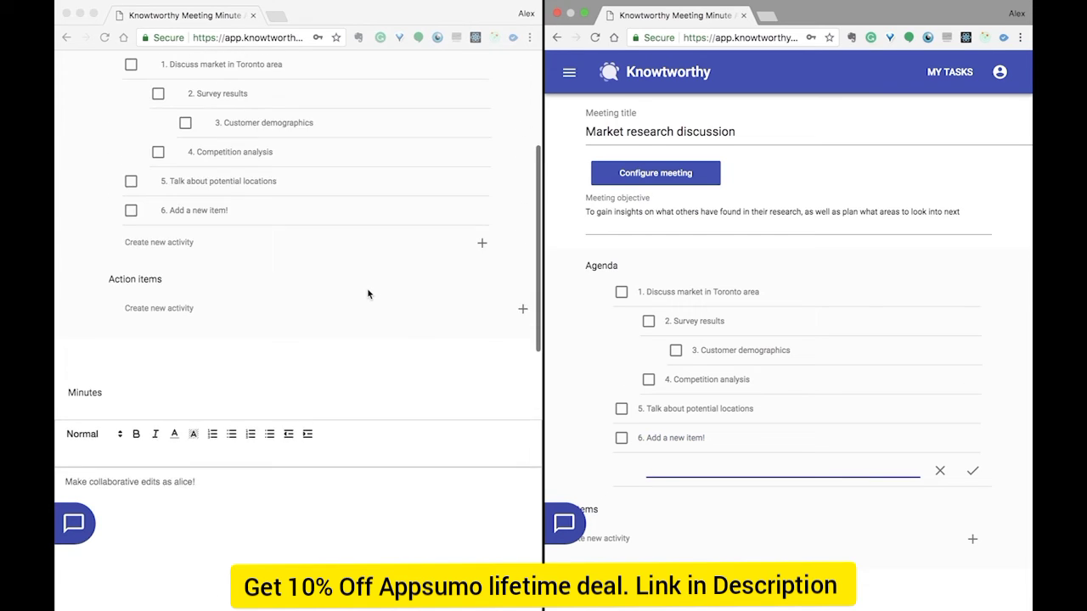
{"action": "left_click_drag", "start_coordinate": [600, 440], "coordinate": [604, 308]}
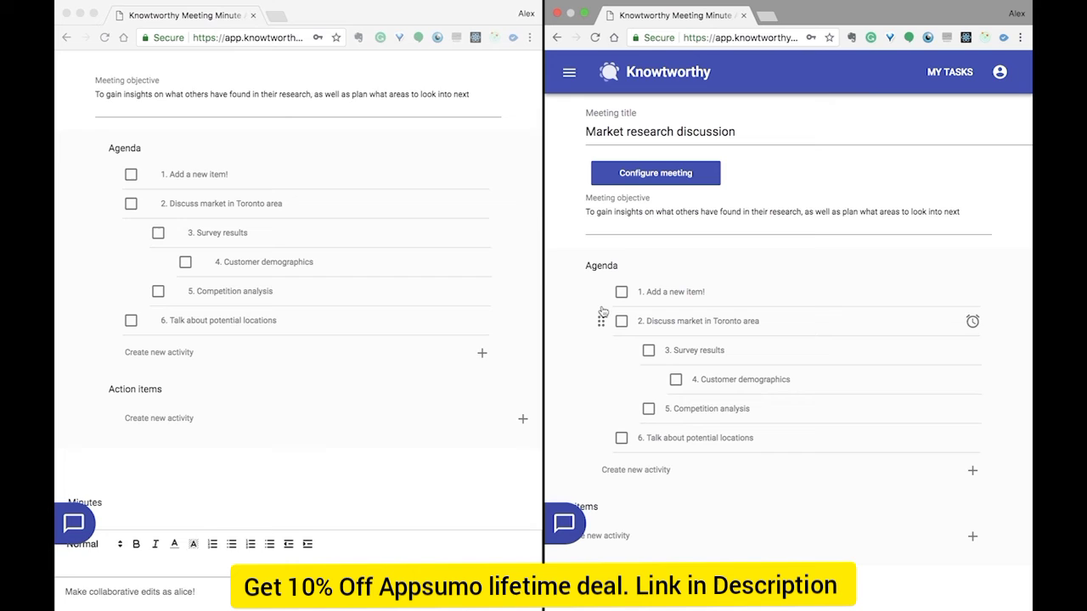
{"action": "scroll", "coordinate": [500, 271], "scroll_direction": "up", "scroll_amount": 2}
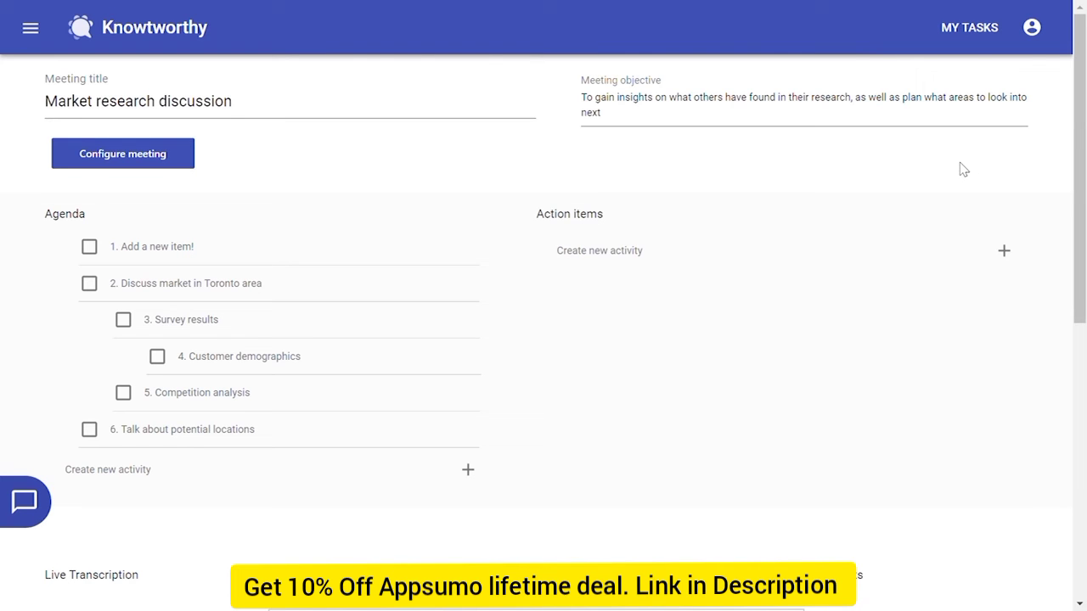
{"action": "left_click", "coordinate": [177, 163]}
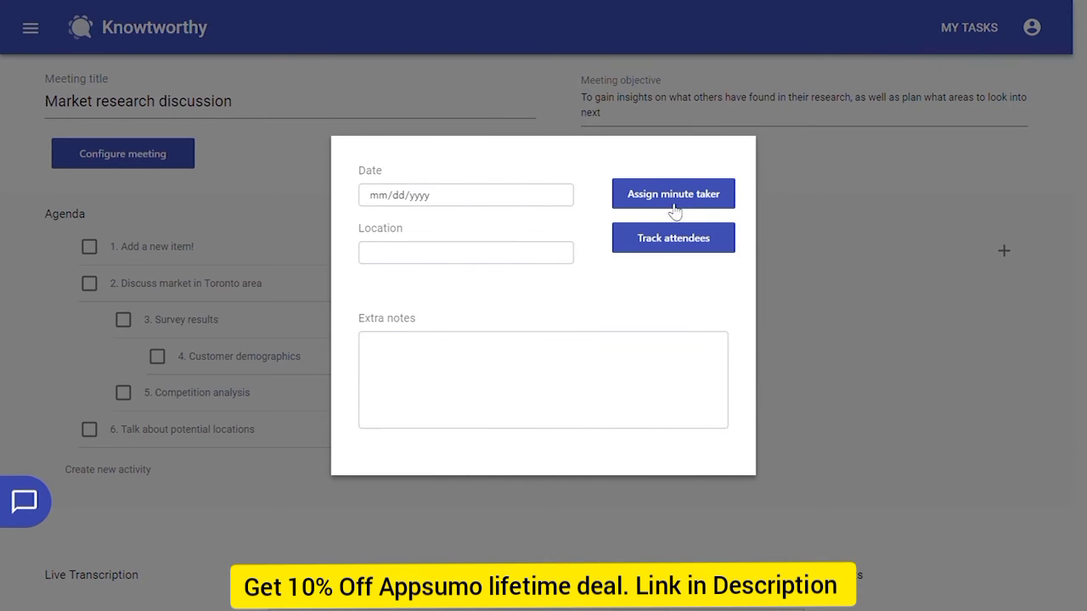
{"action": "left_click", "coordinate": [677, 207]}
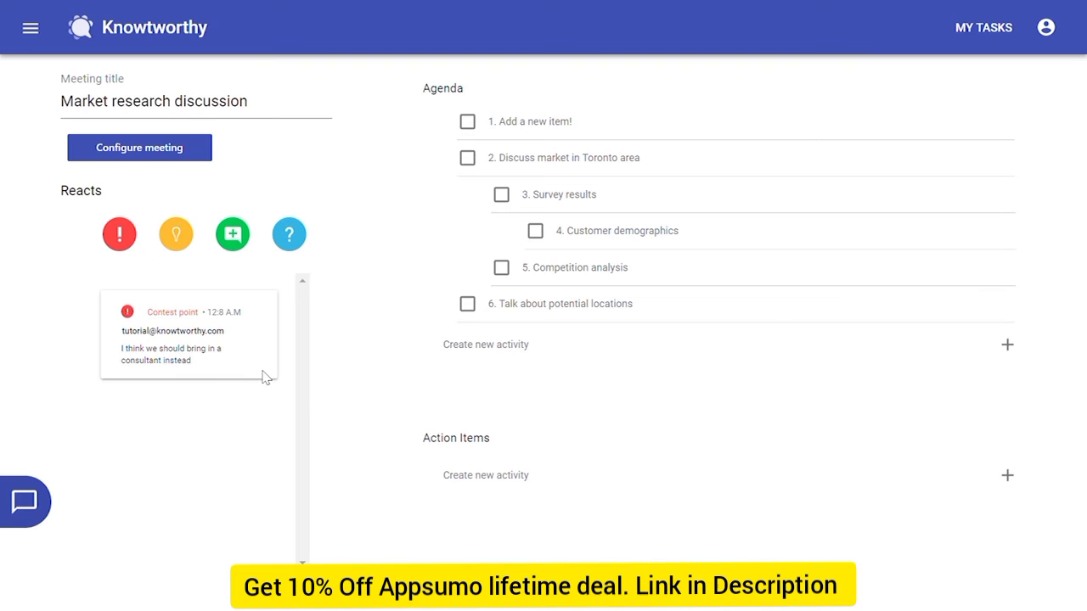
{"action": "left_click", "coordinate": [195, 150]}
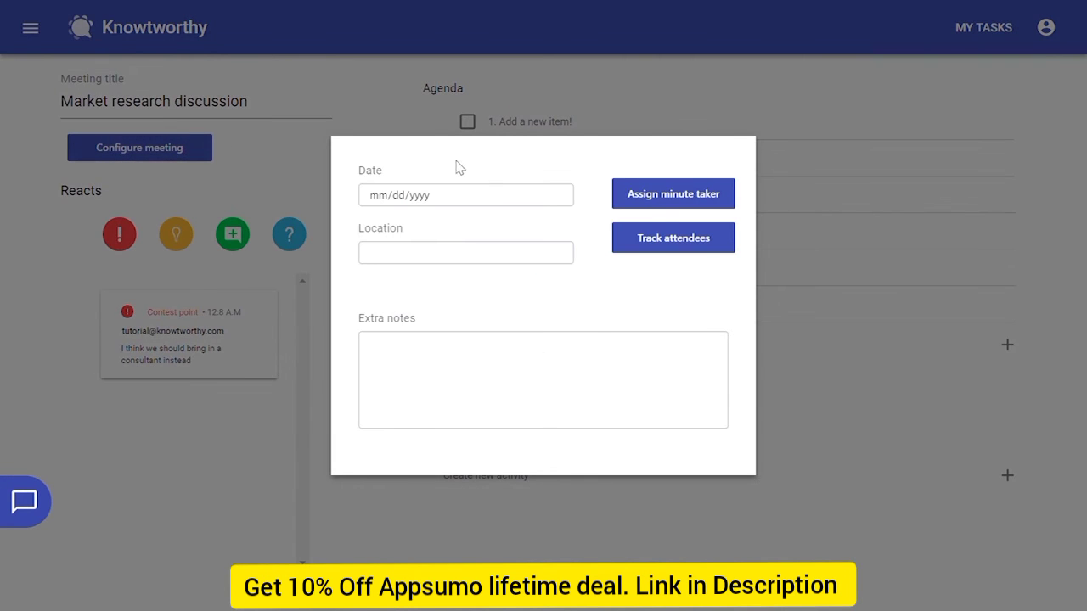
{"action": "left_click", "coordinate": [647, 201]}
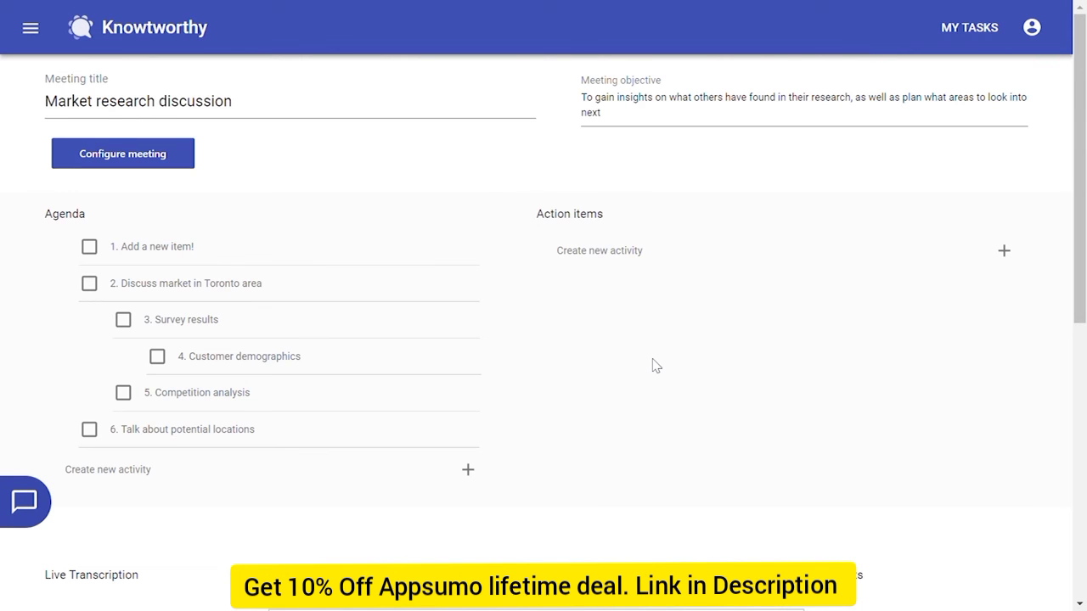
Add the action item 'Research competition in North York area' assigned to a member
{"action": "left_click", "coordinate": [1006, 251]}
{"action": "type", "text": "Research competition i"}
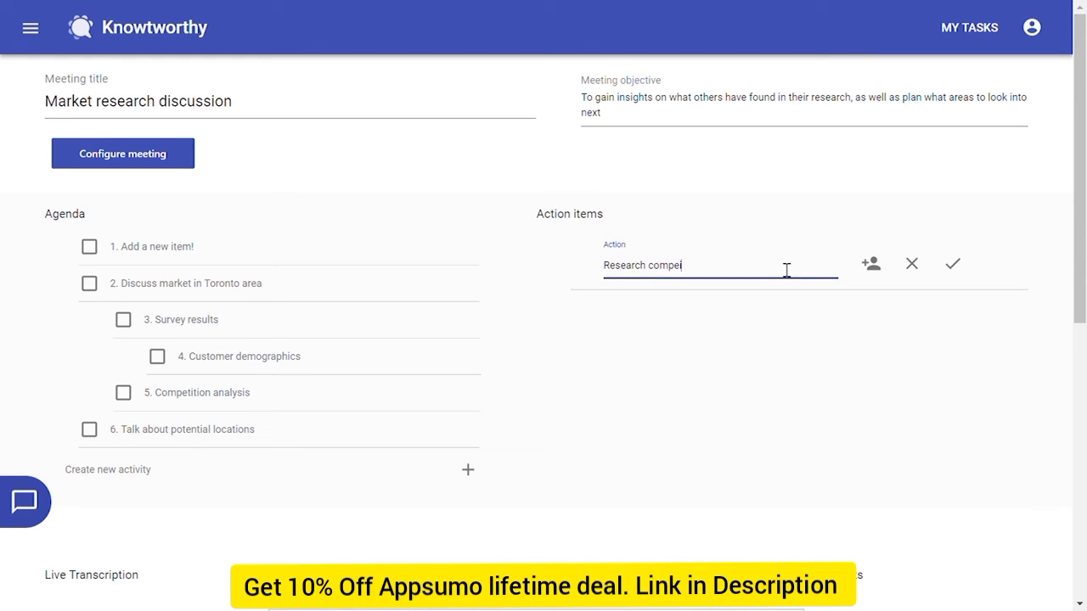
{"action": "type", "text": "n North York area"}
{"action": "left_click", "coordinate": [871, 264]}
{"action": "left_click", "coordinate": [655, 362]}
{"action": "left_click", "coordinate": [952, 264]}
{"action": "left_click", "coordinate": [748, 323]}
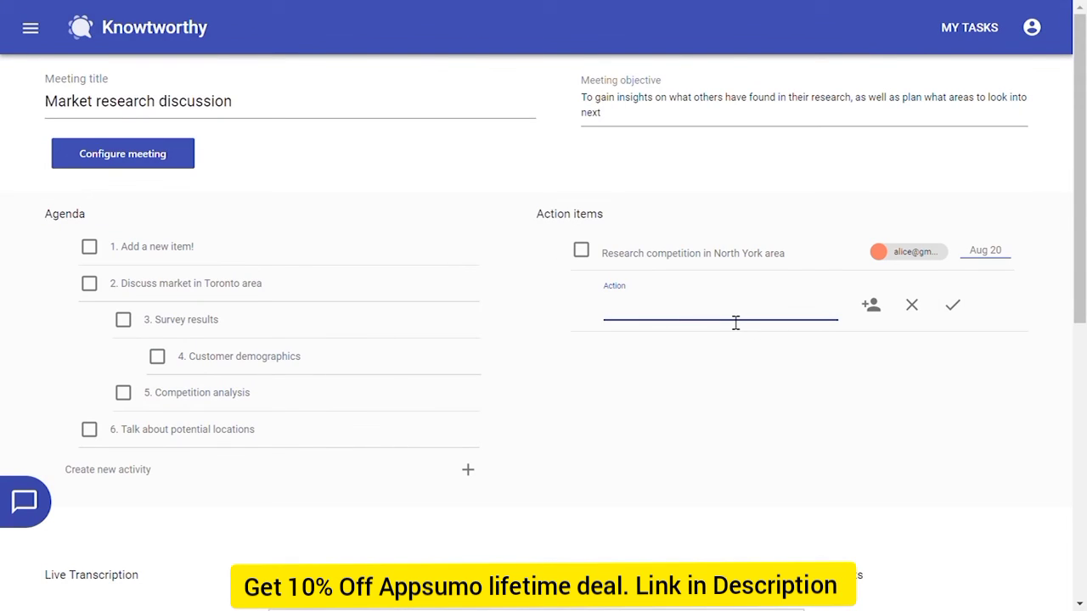
Add 'Monitor competitor costs' as a second action item assigned to the same member
{"action": "type", "text": "Moniytr competitor costs"}
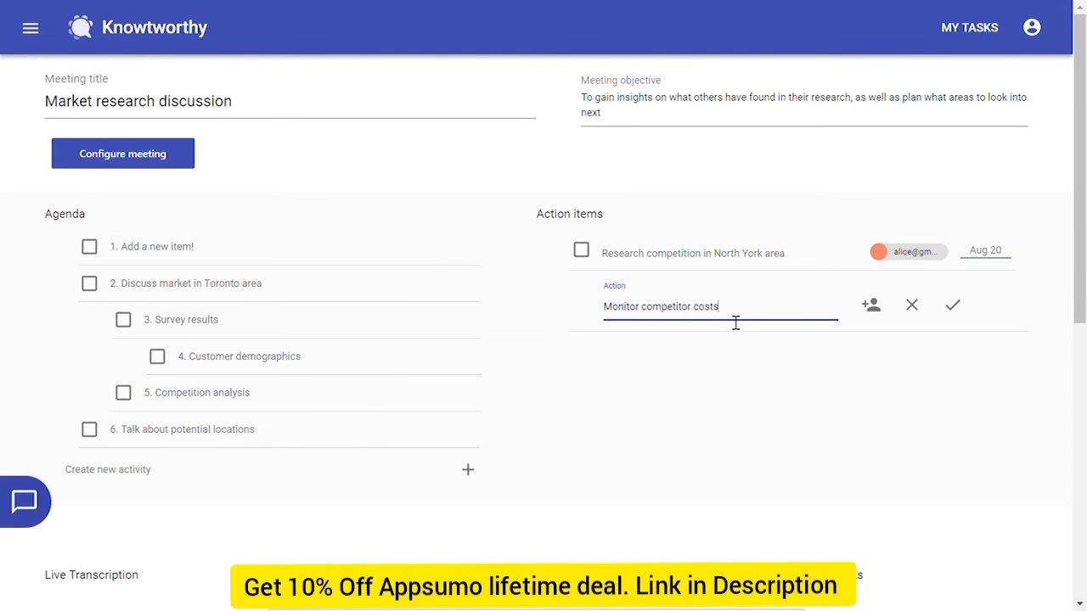
{"action": "left_click", "coordinate": [871, 306]}
{"action": "left_click", "coordinate": [655, 362]}
{"action": "left_click", "coordinate": [952, 305]}
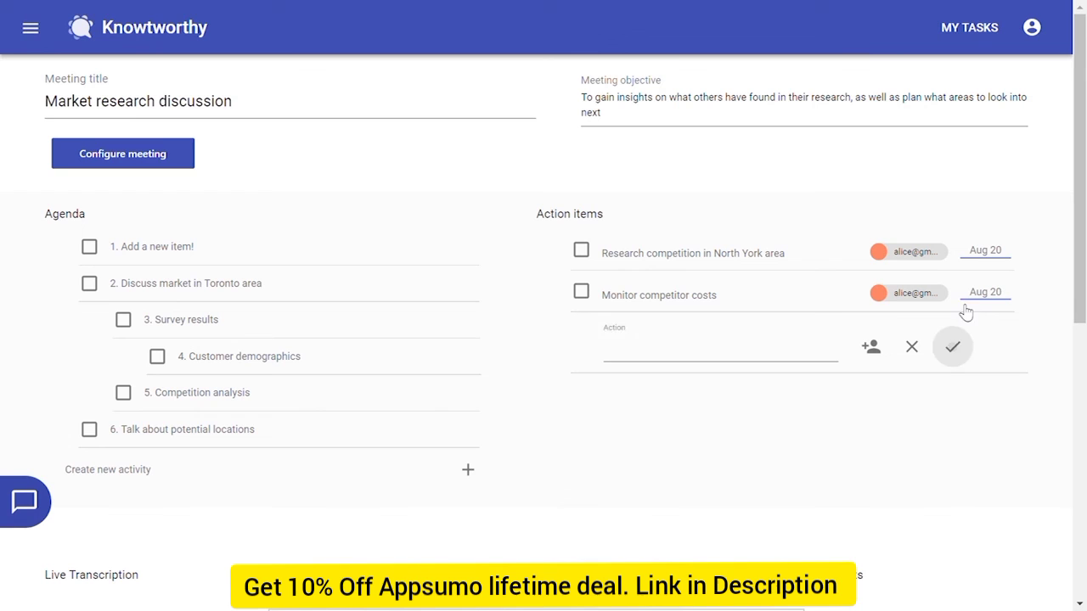
{"action": "left_click", "coordinate": [781, 350]}
Add 'Design survey for new customer outline' for the other member; nest Monitor competitor costs under the first action
{"action": "type", "text": "Design survey for new customer outline"}
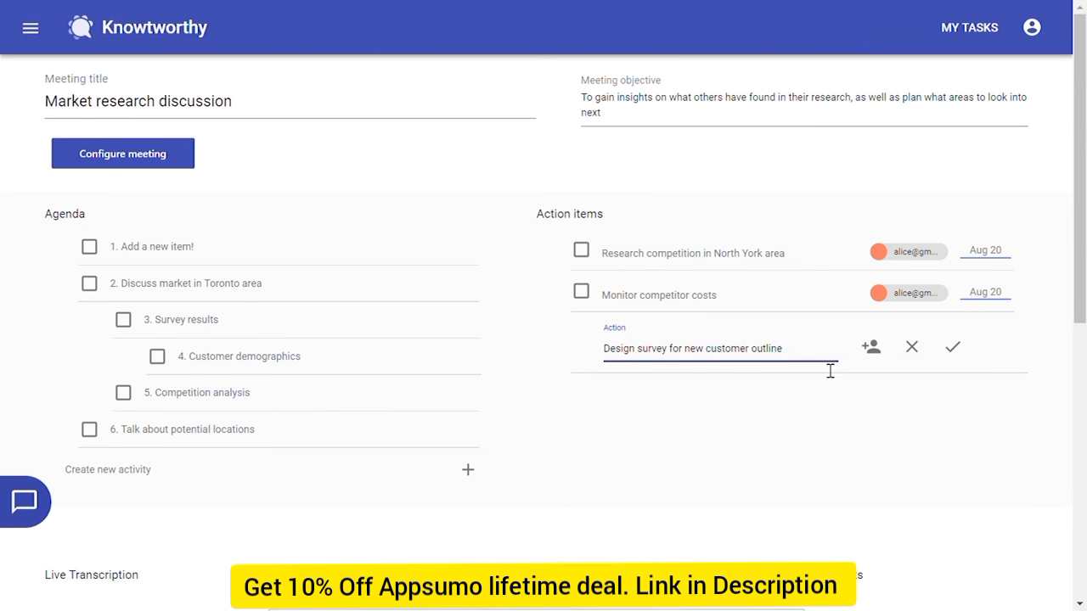
{"action": "left_click", "coordinate": [871, 347]}
{"action": "left_click", "coordinate": [655, 308]}
{"action": "left_click", "coordinate": [952, 347]}
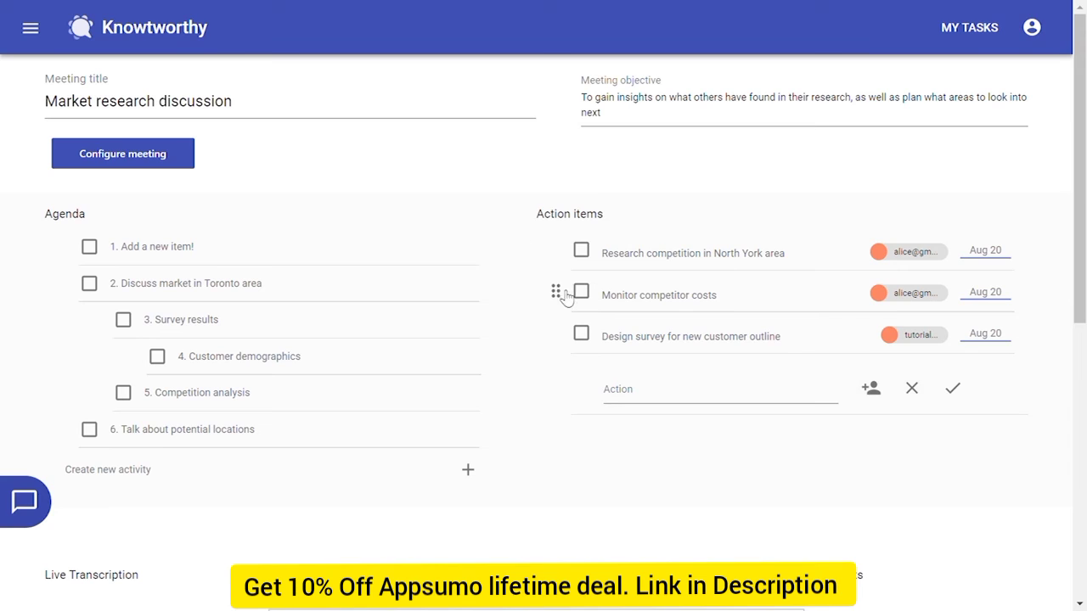
{"action": "left_click_drag", "start_coordinate": [557, 294], "coordinate": [623, 314]}
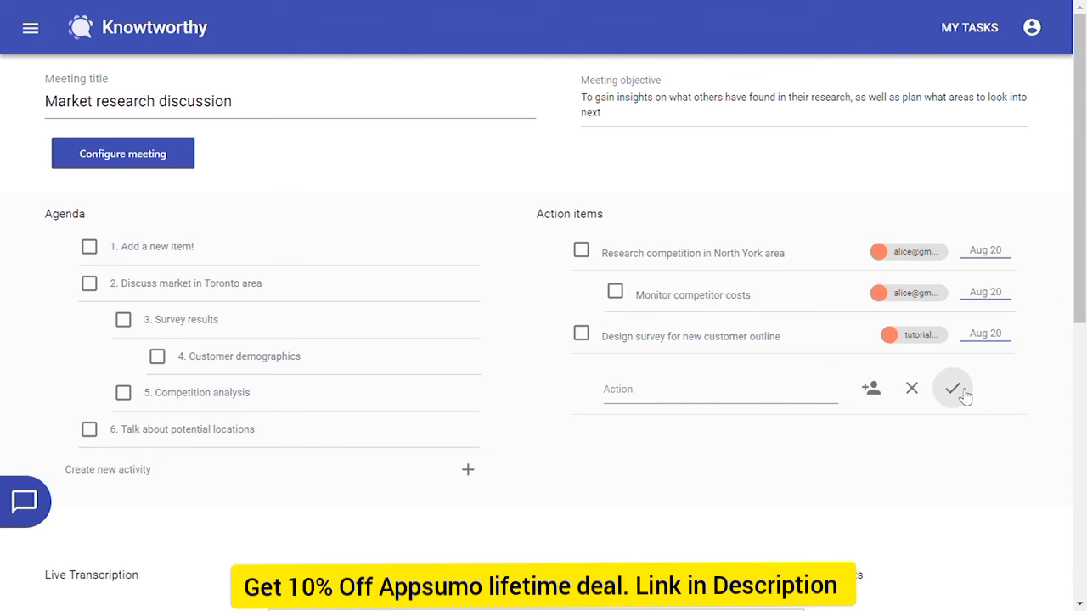
{"action": "left_click", "coordinate": [953, 389]}
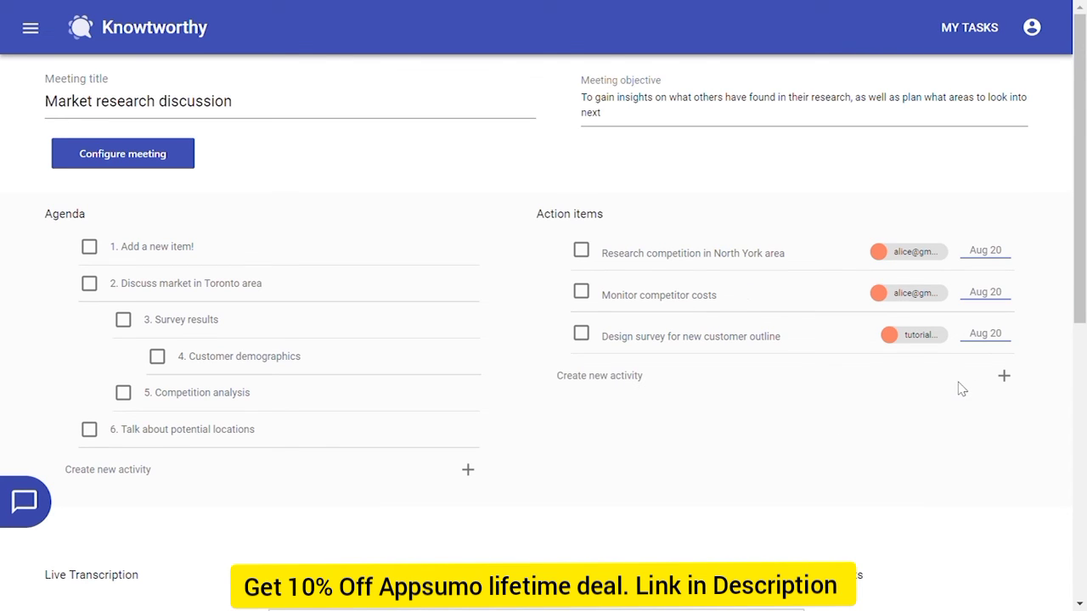
Assign the other member to the Monitor competitor costs task as well
{"action": "left_click", "coordinate": [981, 294]}
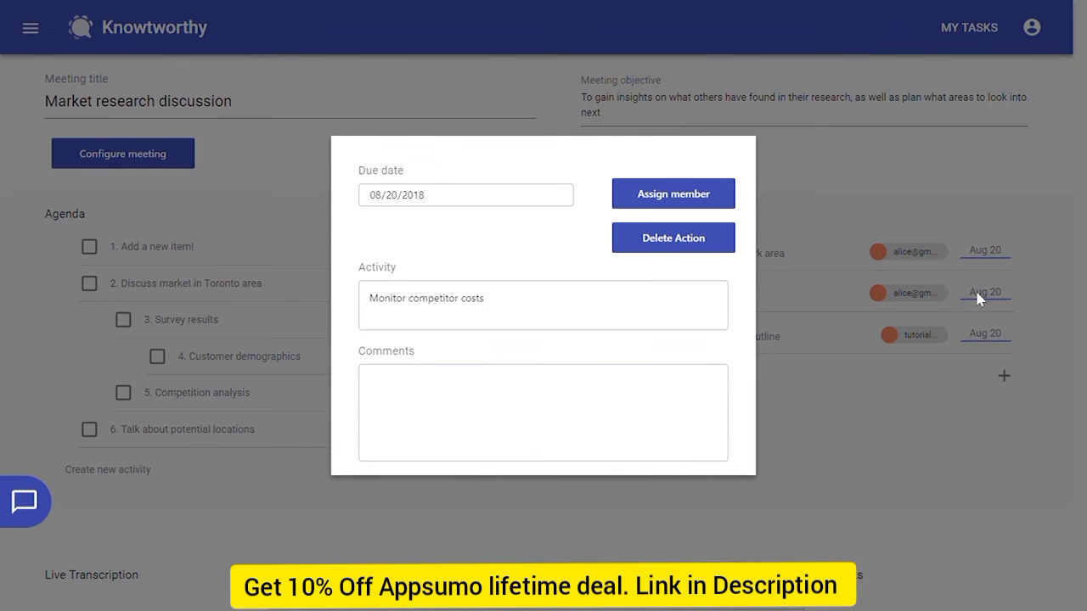
{"action": "left_click", "coordinate": [677, 202]}
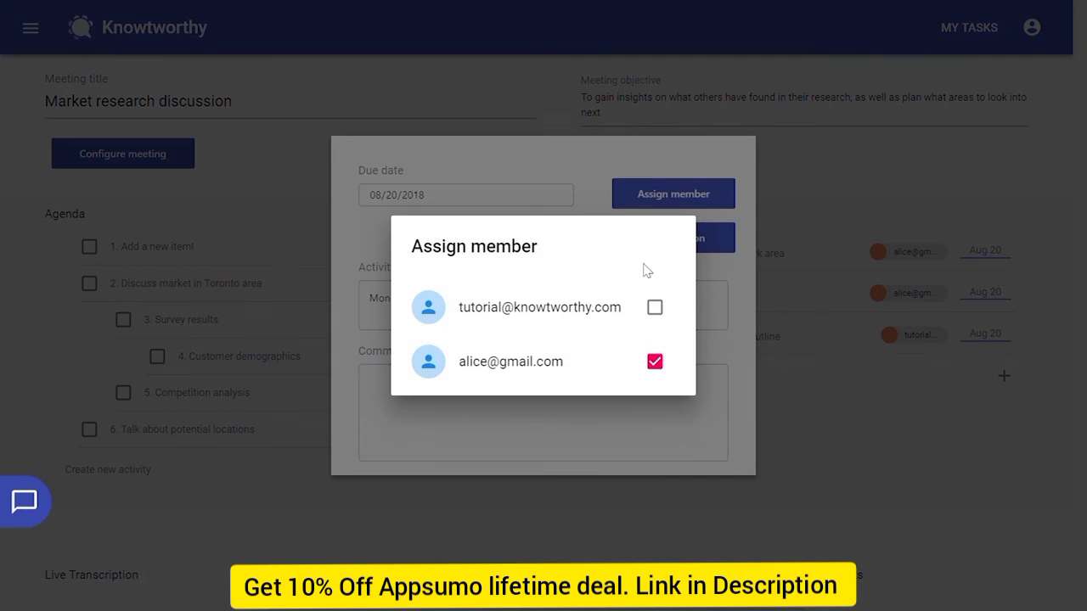
{"action": "left_click", "coordinate": [654, 308]}
{"action": "left_click", "coordinate": [709, 301]}
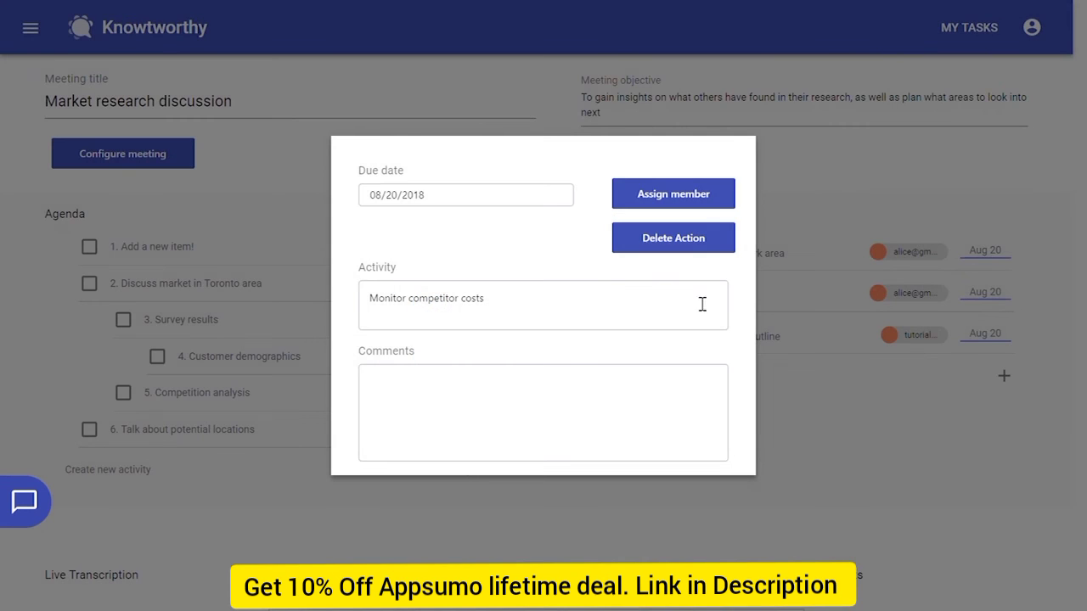
Set the task's due date to 08/24/2018 and comment 'Look at operations and resource costs'
{"action": "left_click", "coordinate": [557, 196]}
{"action": "left_click", "coordinate": [526, 326]}
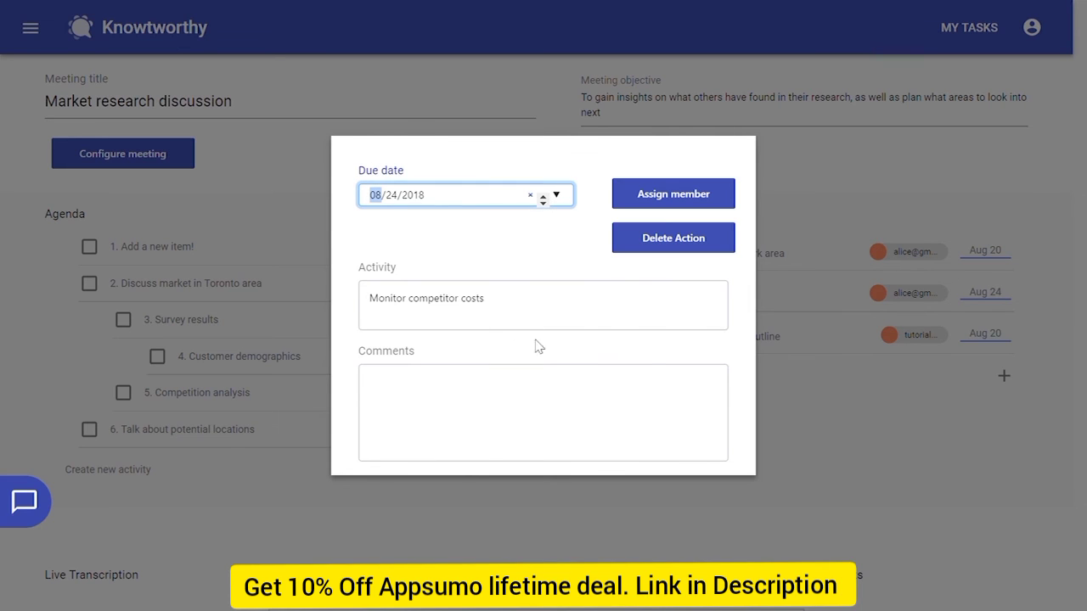
{"action": "left_click", "coordinate": [548, 397]}
{"action": "type", "text": "Look at operations an"}
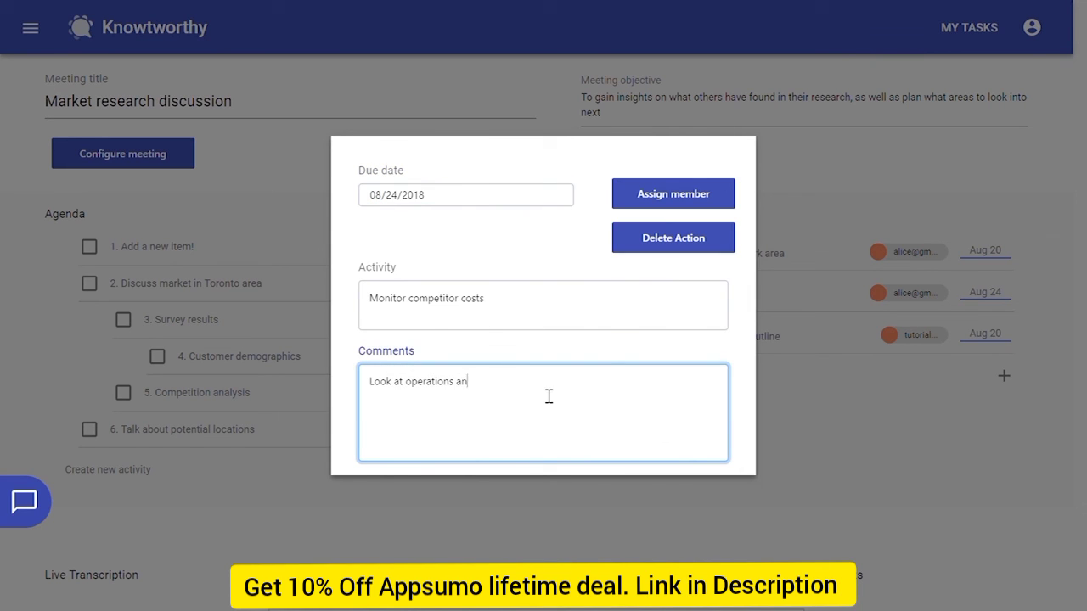
{"action": "type", "text": "d resource costst"}
{"action": "left_click", "coordinate": [862, 400]}
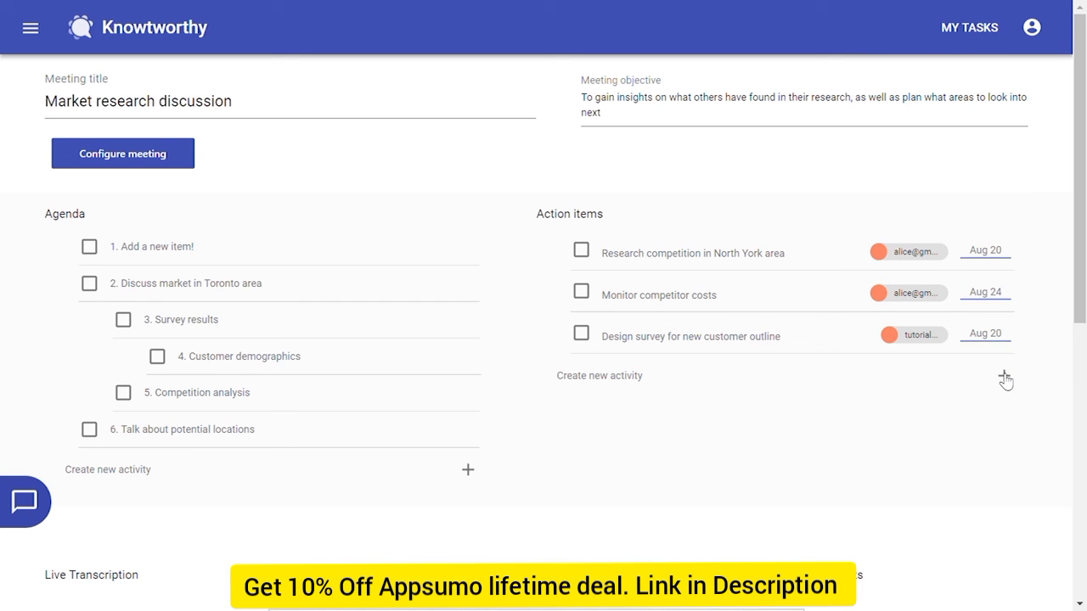
In My Tasks, mark 'Research competition in North York area' as completed
{"action": "left_click", "coordinate": [968, 30]}
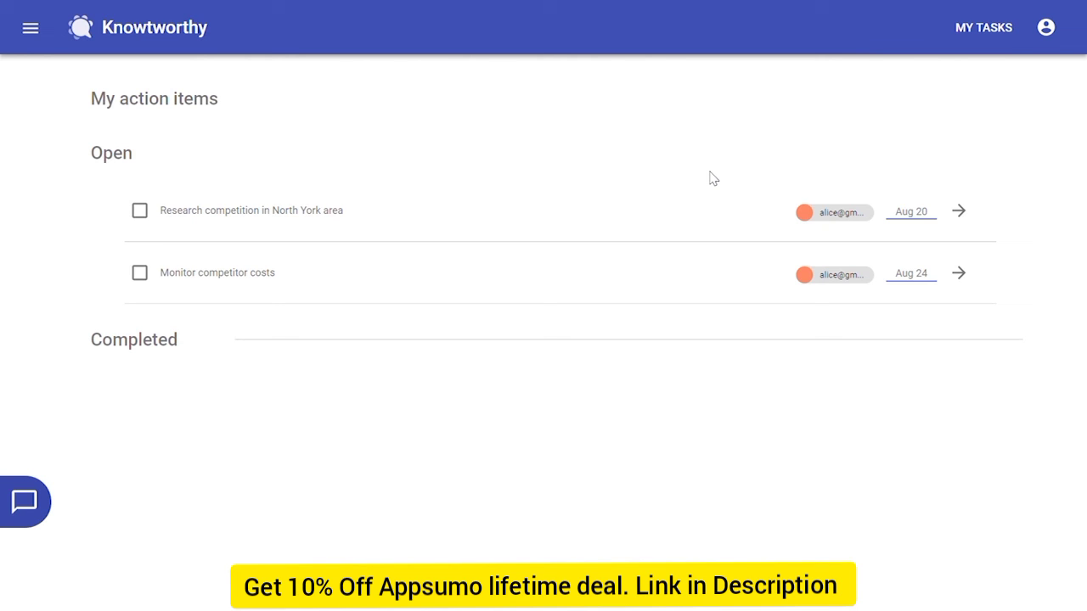
{"action": "left_click", "coordinate": [139, 211]}
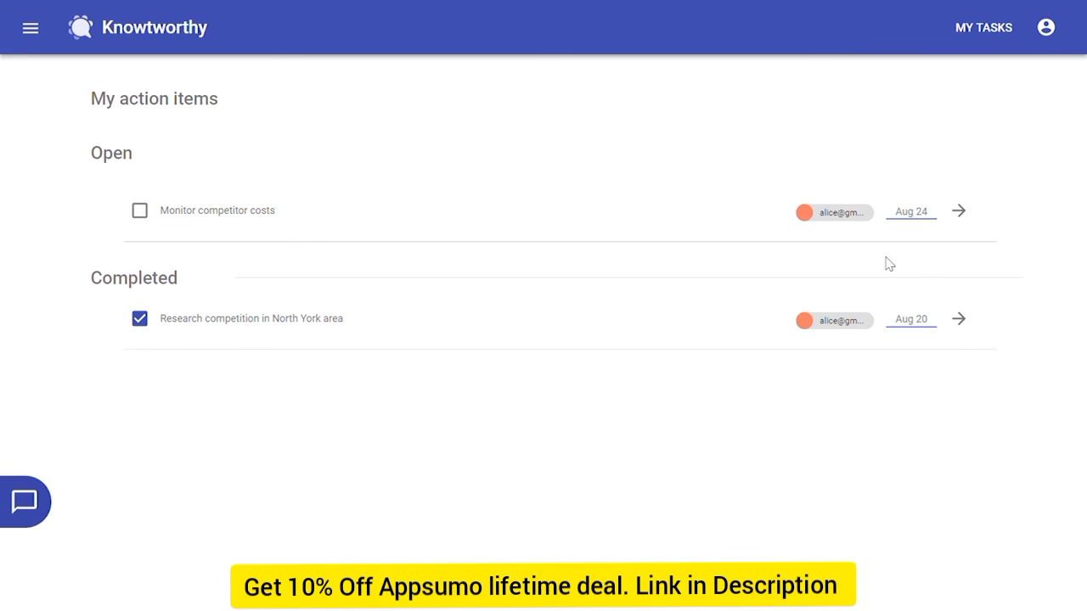
Return to the meeting minutes from the Monitor competitor costs action item
{"action": "left_click", "coordinate": [960, 212]}
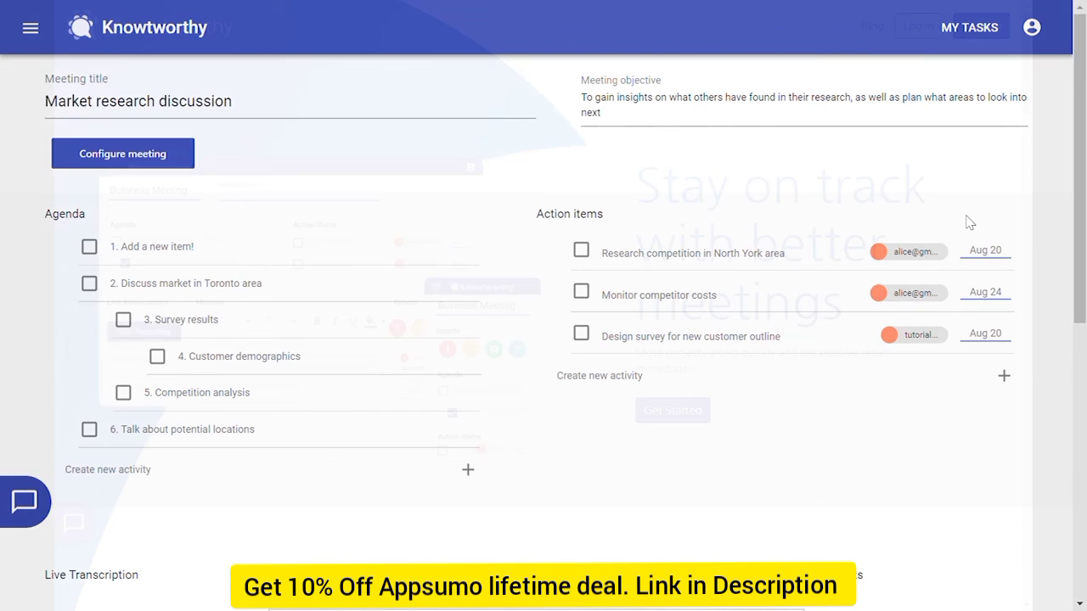